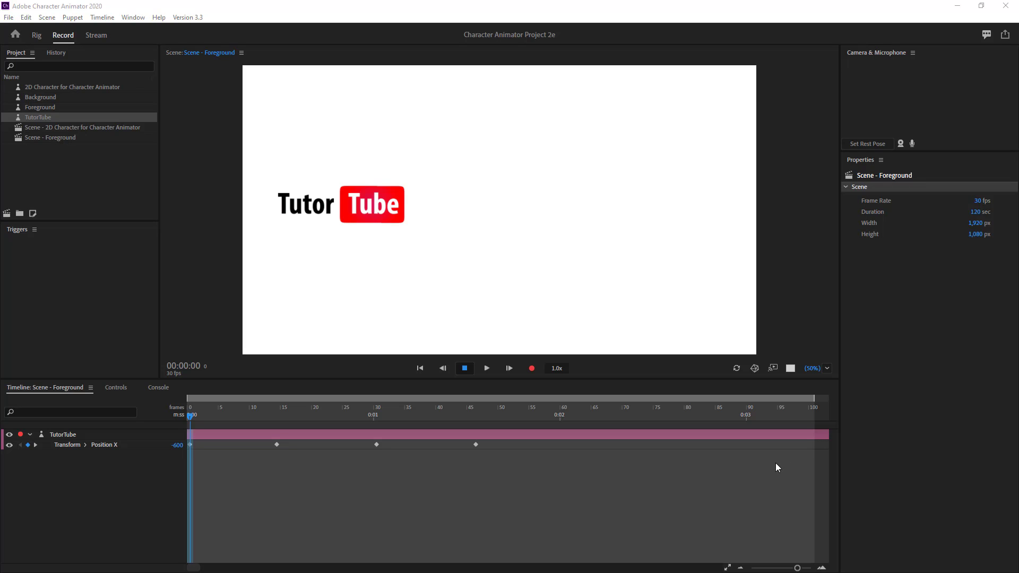
Play the TutorTube logo slide and return the playhead to the first frame.
left_click(764, 479)
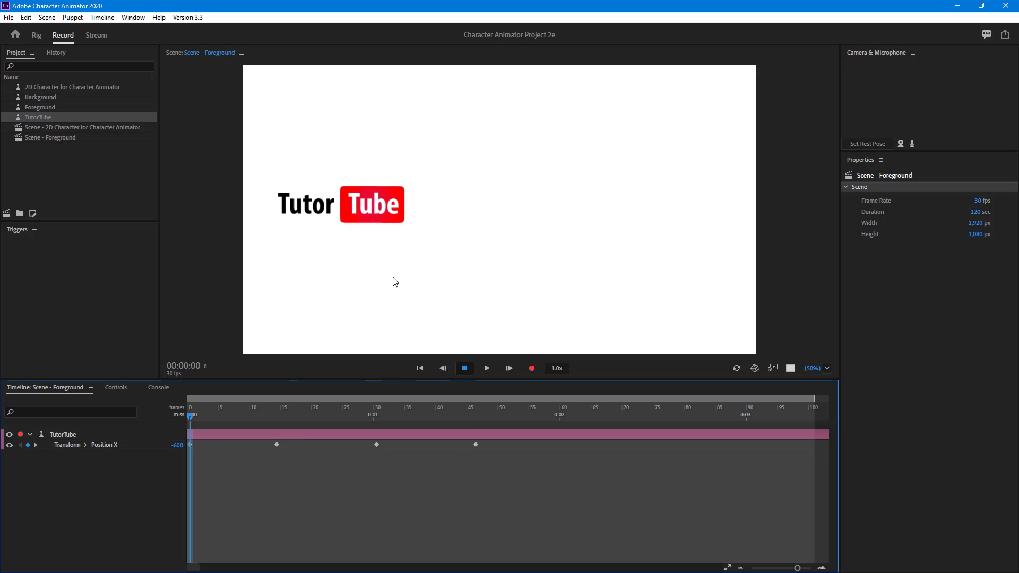
left_click(486, 368)
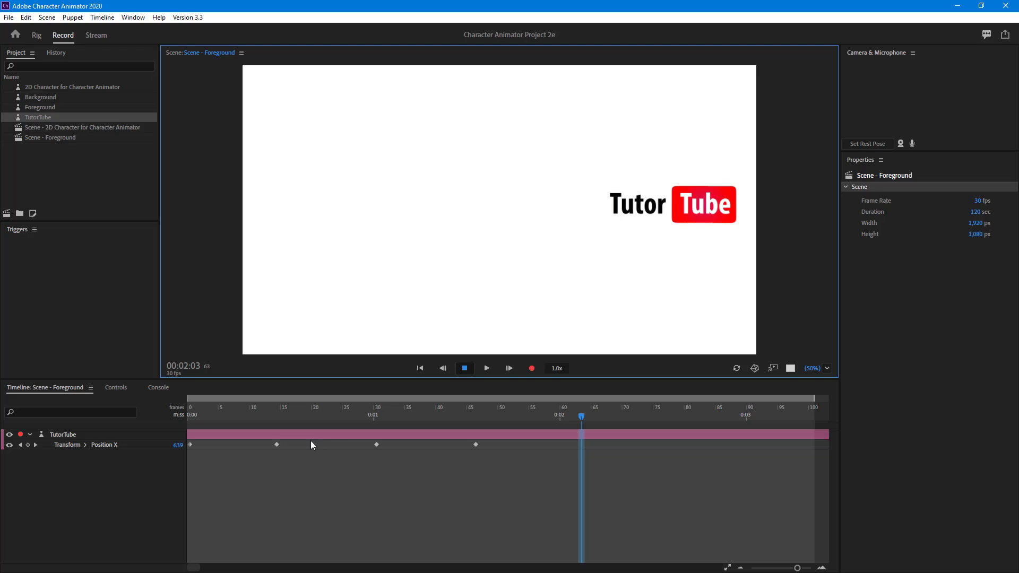
left_click_drag(338, 406, 240, 431)
left_click(191, 417)
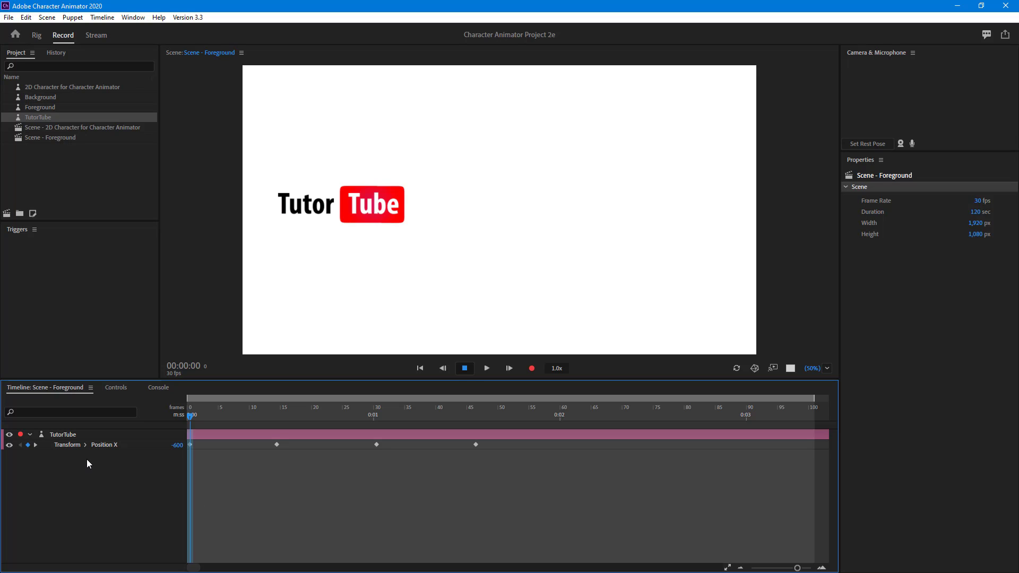
Show the Position X graph and scrub through the zigzag, rightmost at frame 14 and leftmost at 30.
left_click(86, 445)
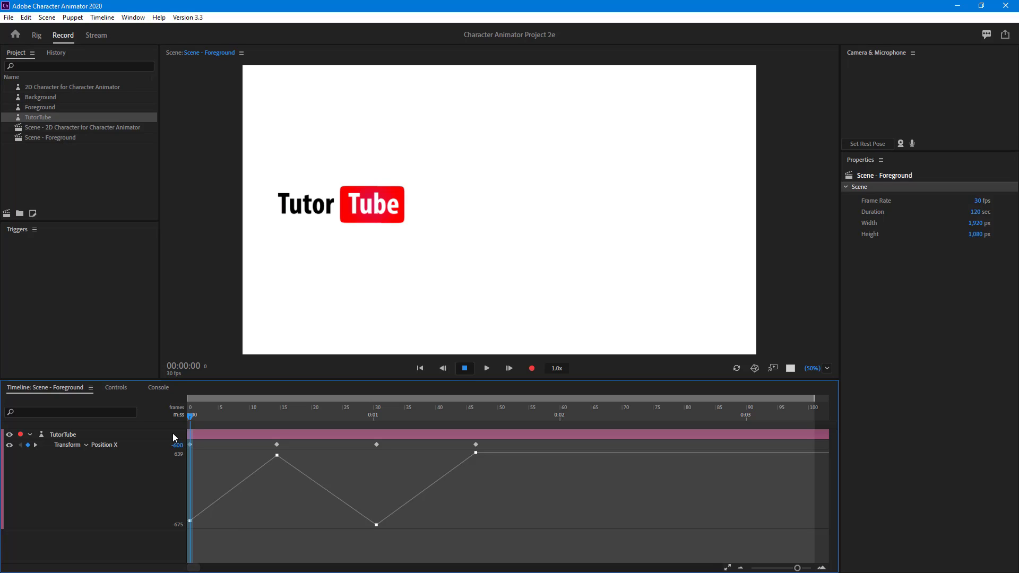
mouse_move(190, 417)
left_mouse_down()
mouse_move(275, 426)
mouse_move(174, 428)
left_mouse_up()
left_click_drag(234, 419, 280, 420)
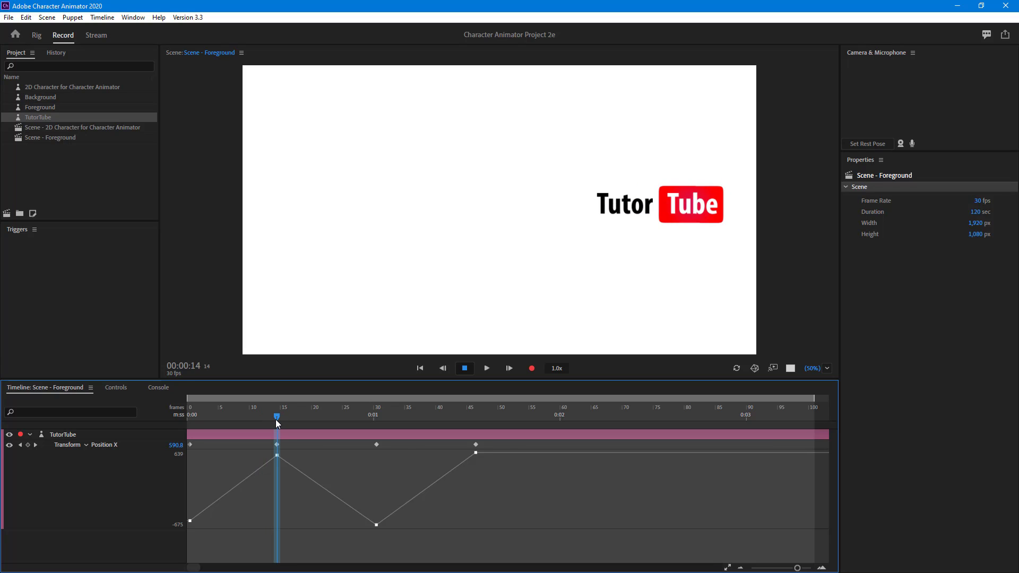
left_click_drag(277, 420, 422, 452)
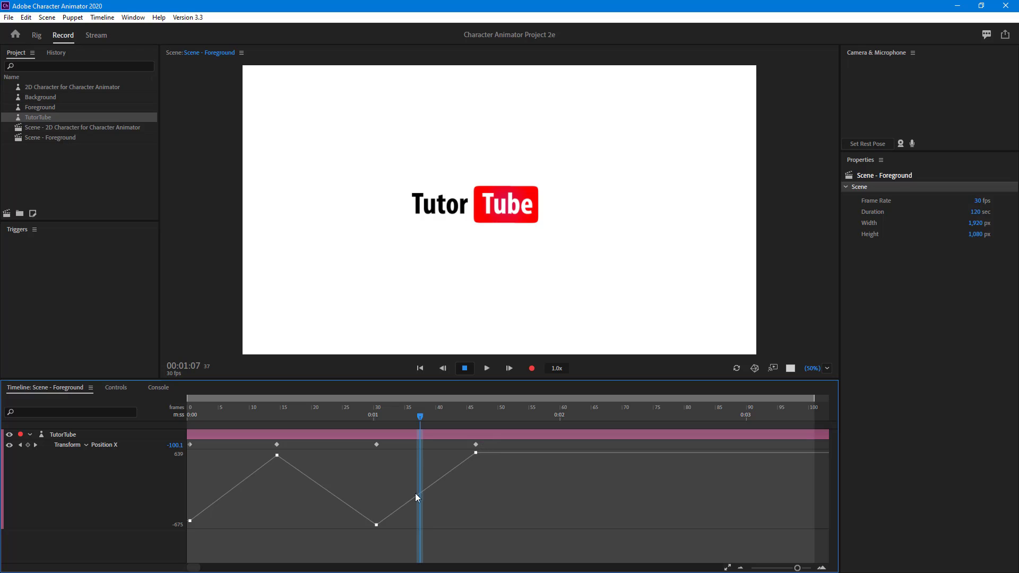
left_click_drag(418, 421, 190, 479)
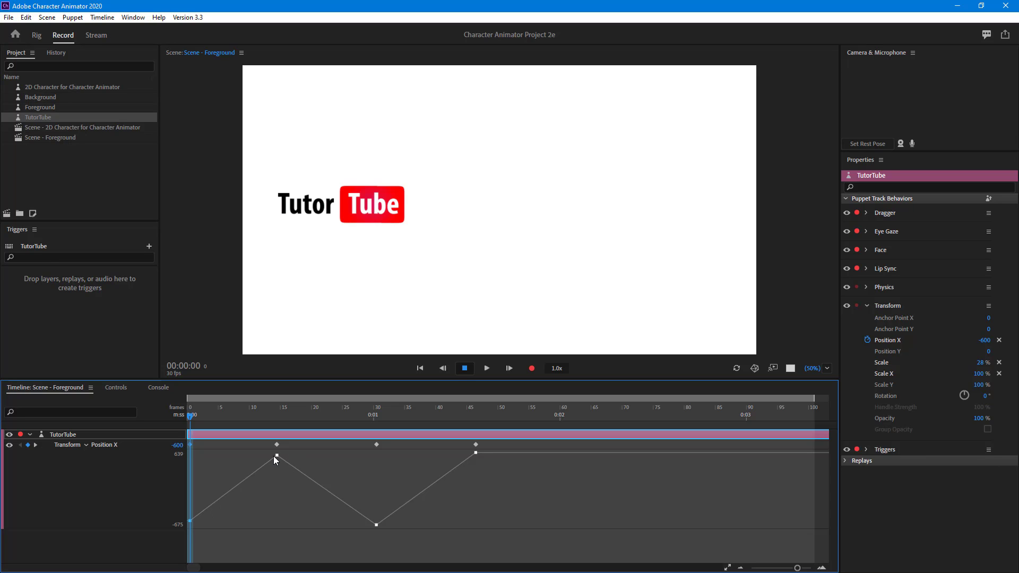
Move the second Position X keyframe later and briefly preview the retimed slide.
left_click_drag(275, 445, 322, 464)
left_click_drag(190, 418, 284, 419)
left_click(420, 368)
left_click(486, 369)
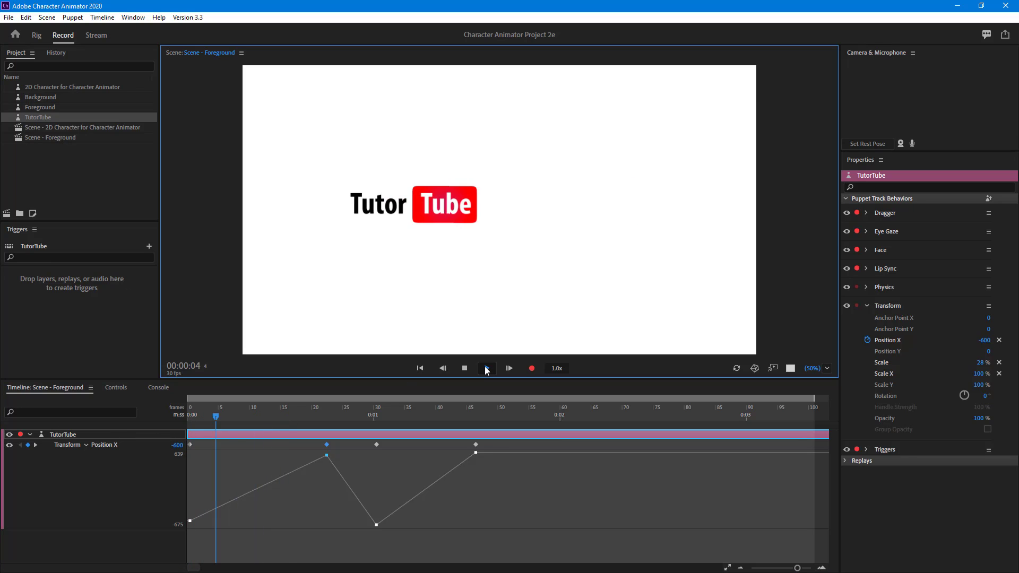
key("space")
Shift the keyframes to frames 25 and 40, then play the slower slide from frame 0.
left_click_drag(326, 443, 538, 444)
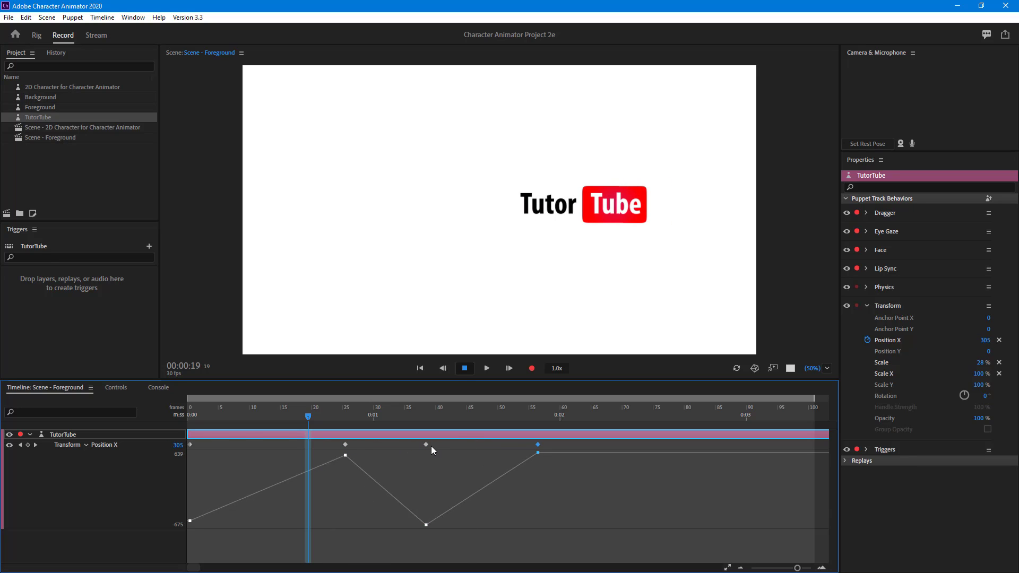
left_click_drag(430, 443, 442, 443)
left_click_drag(311, 419, 190, 417)
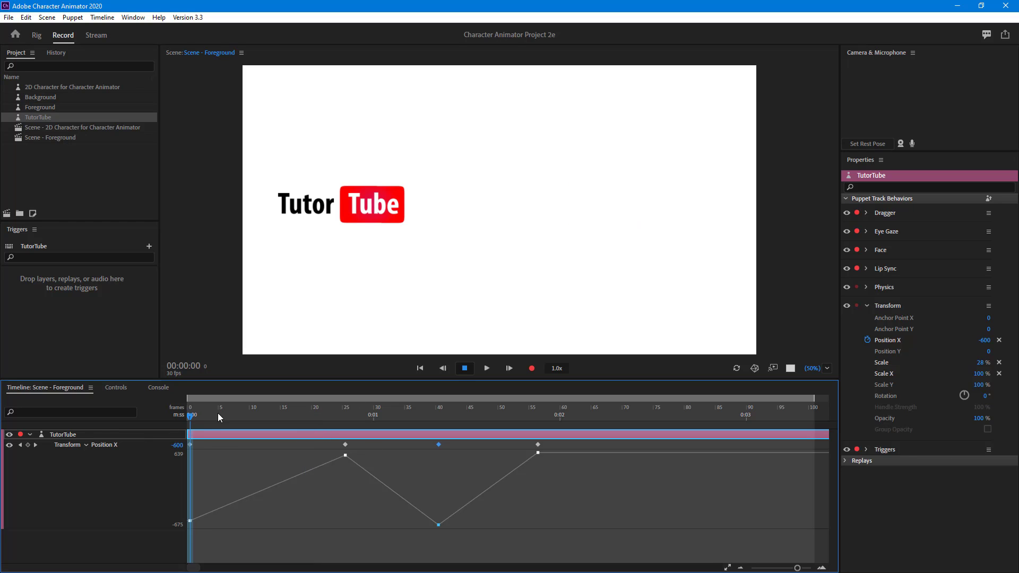
left_click(485, 368)
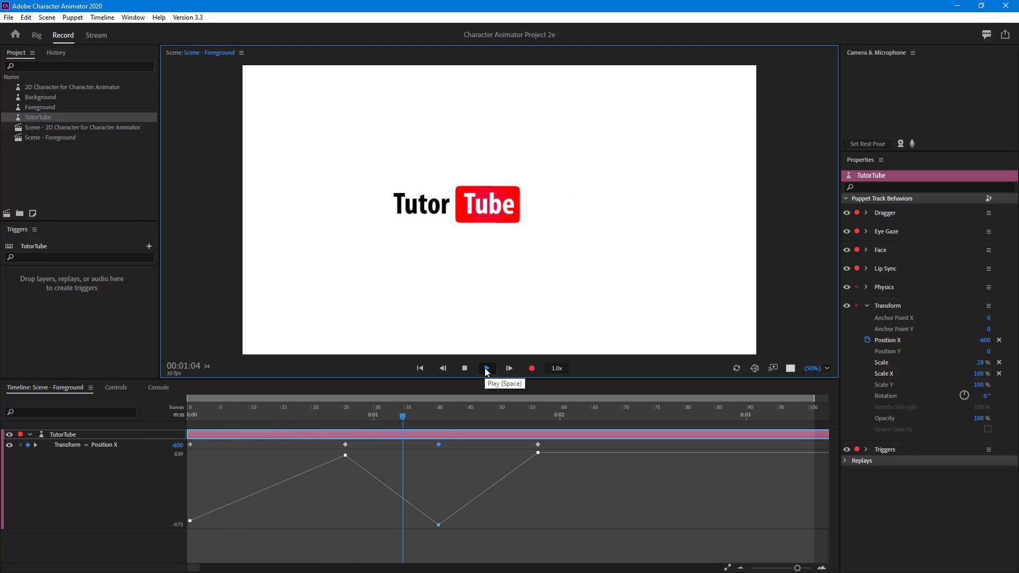
left_click(486, 368)
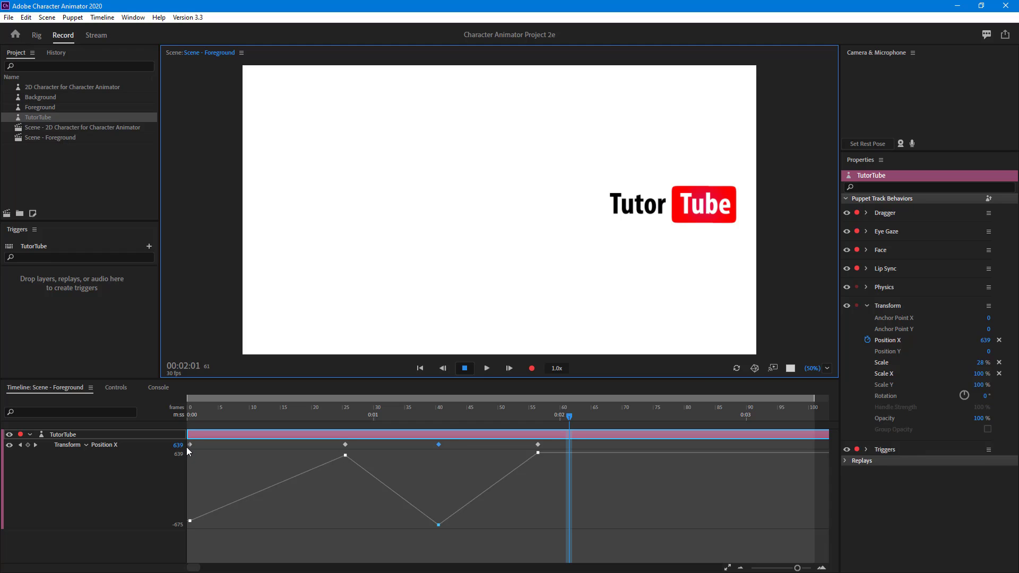
Set the first Position X keyframe to Ease Out and preview from the start.
right_click(190, 445)
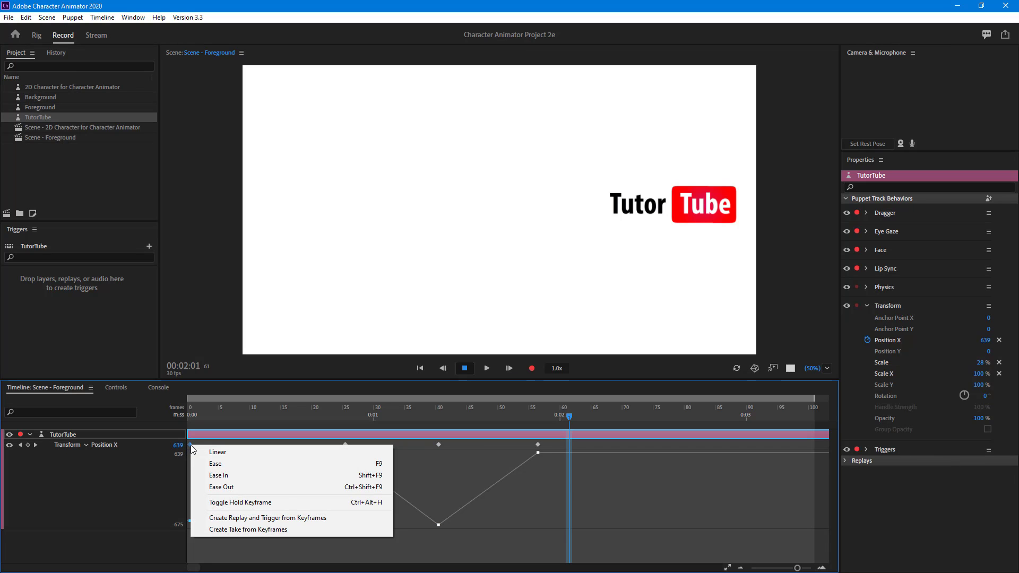
left_click(256, 486)
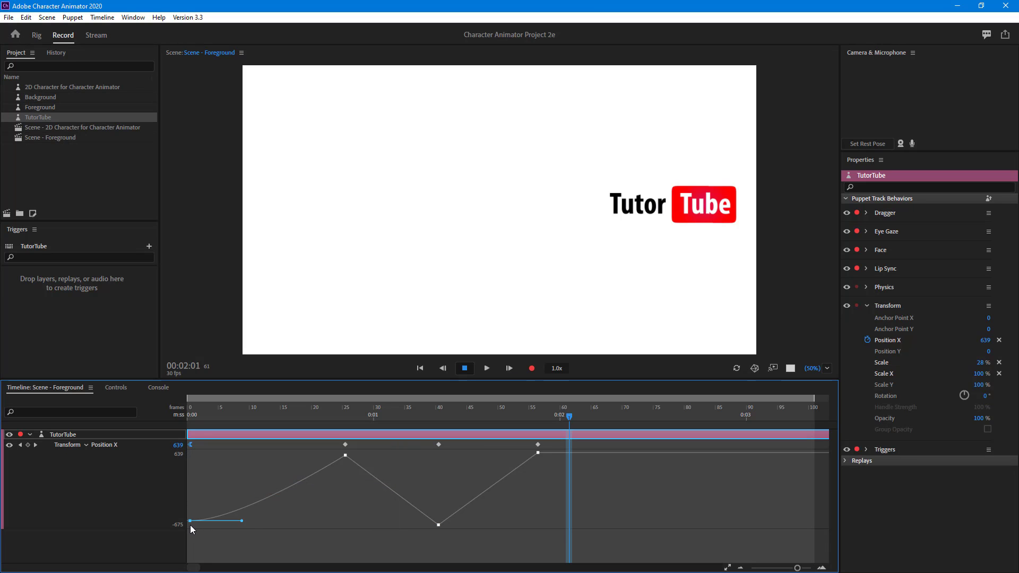
left_click_drag(204, 419, 163, 393)
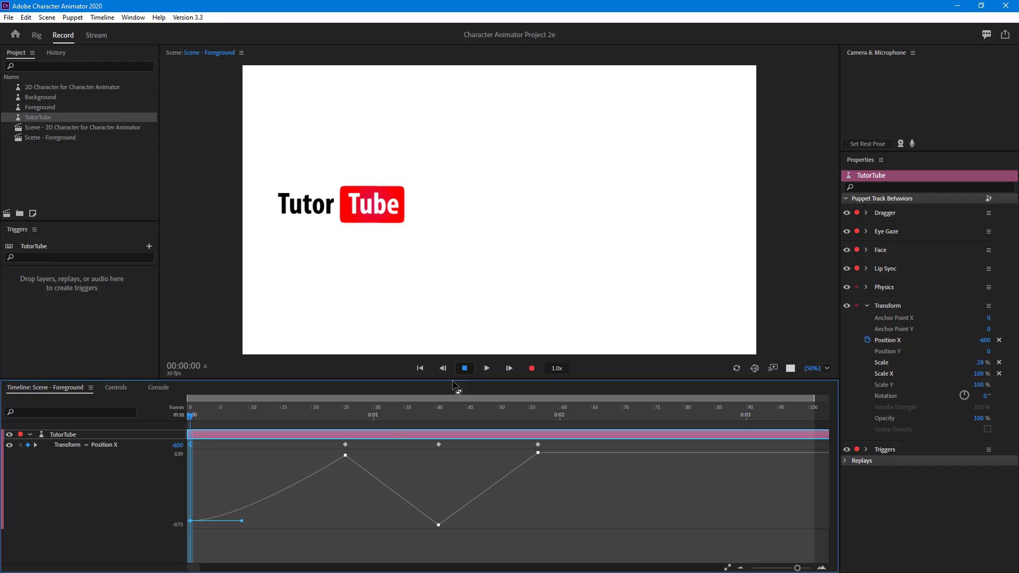
left_click(487, 368)
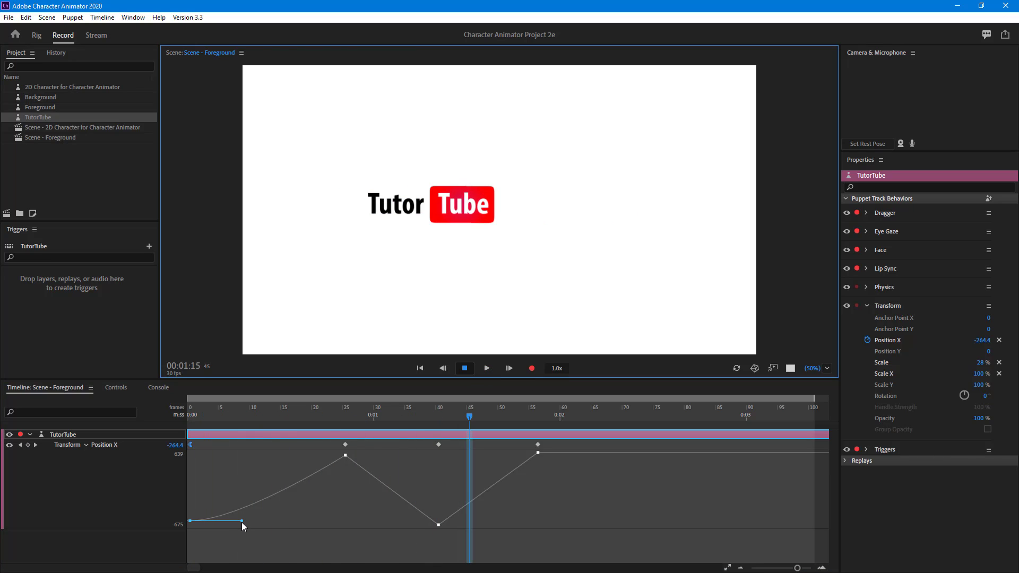
Lengthen the first keyframe's ease-out handle to the right and replay the slow start.
left_click_drag(241, 522, 336, 519)
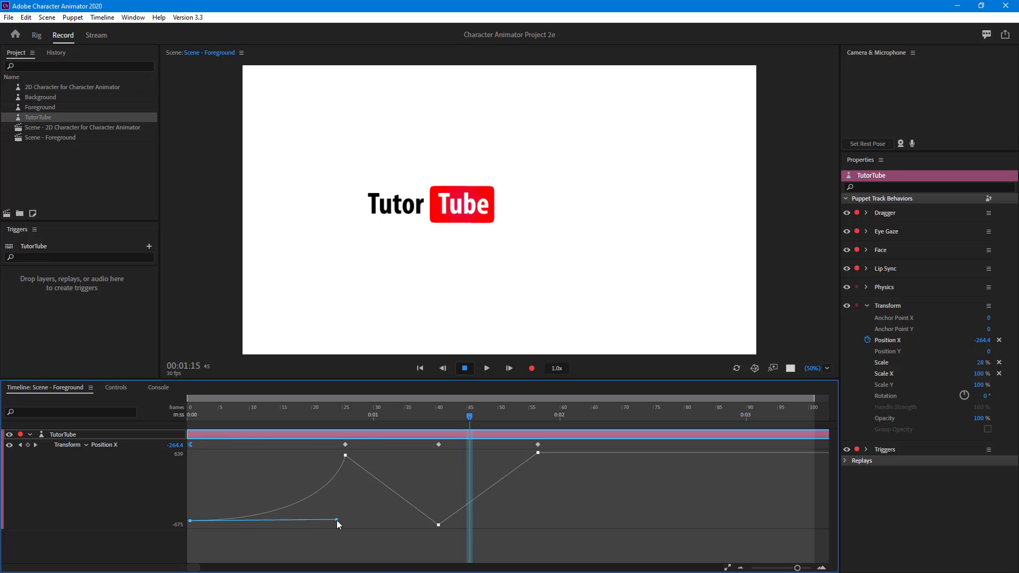
left_click(488, 370)
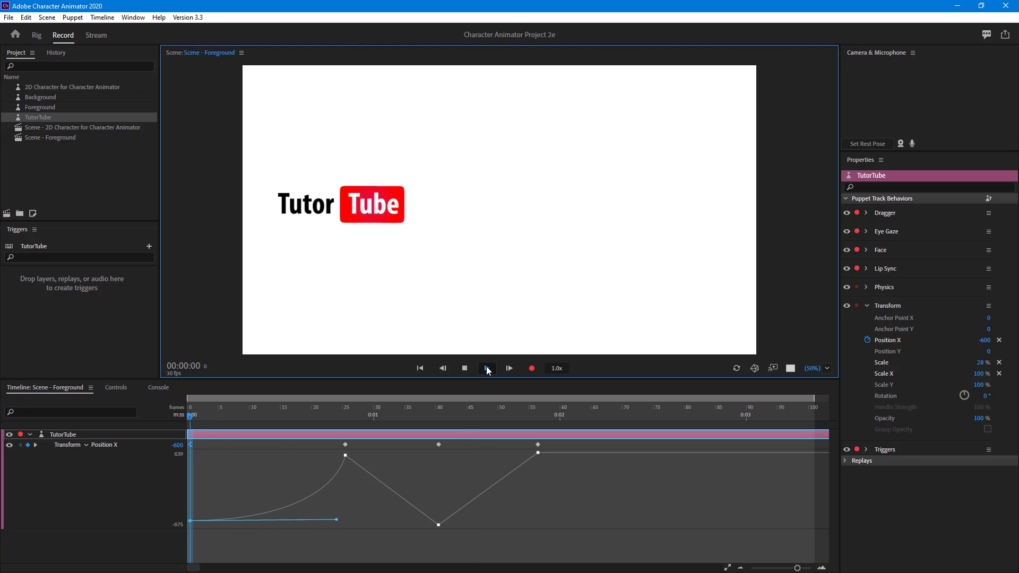
key("space")
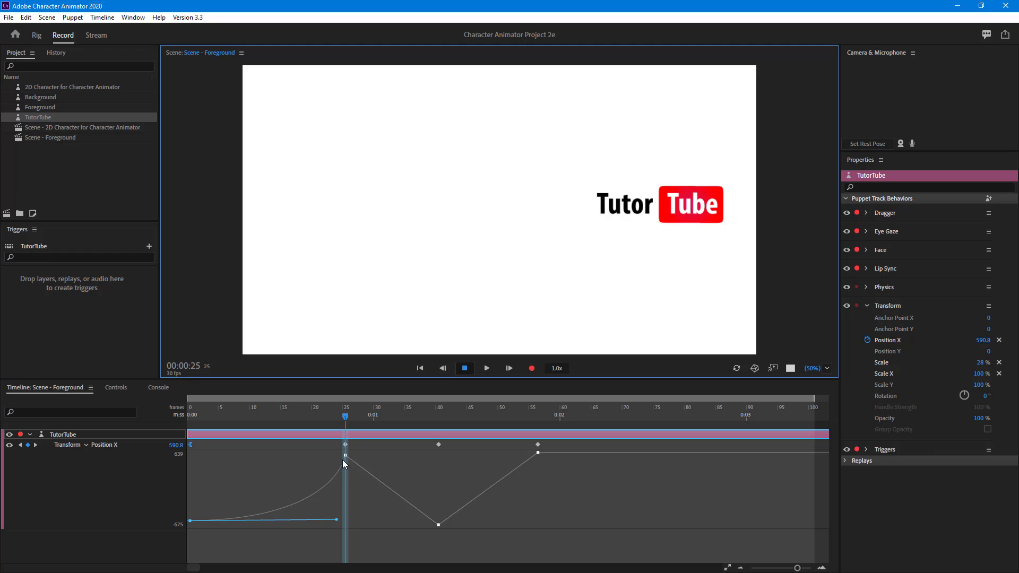
left_click(438, 525)
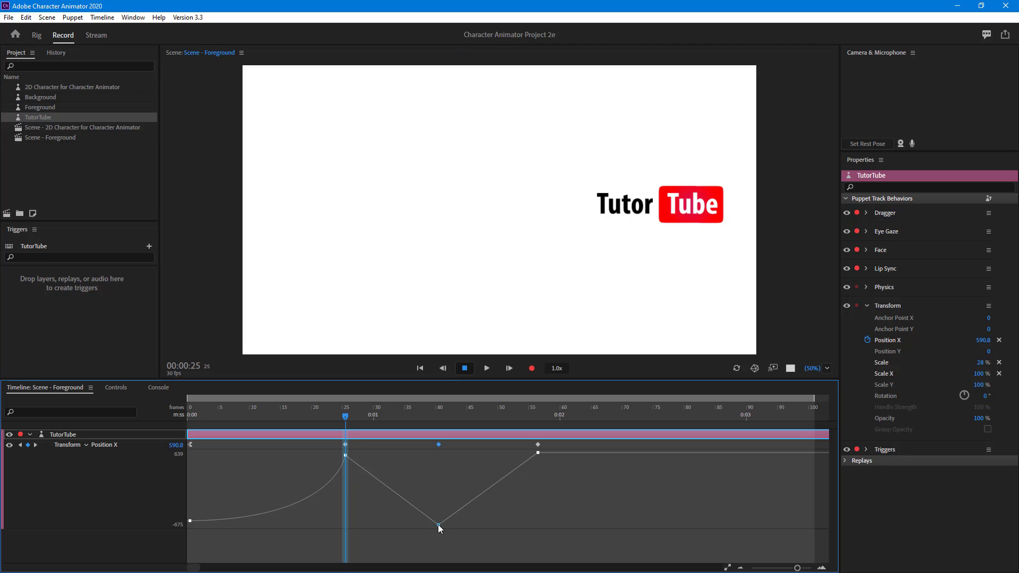
Apply Ease to the frame-40 keyframe and stretch both its Bezier handles outward.
right_click(438, 525)
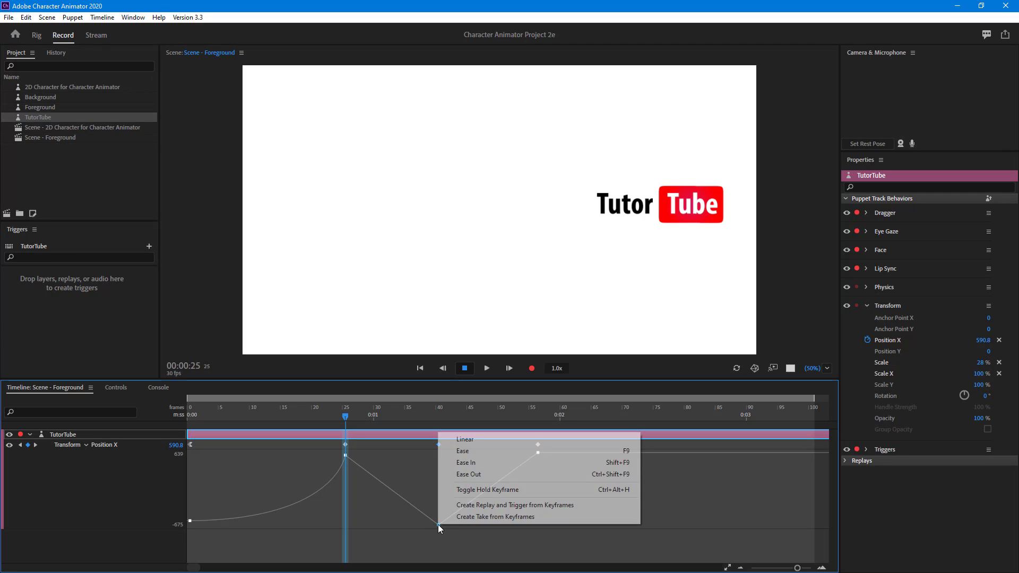
left_click(483, 451)
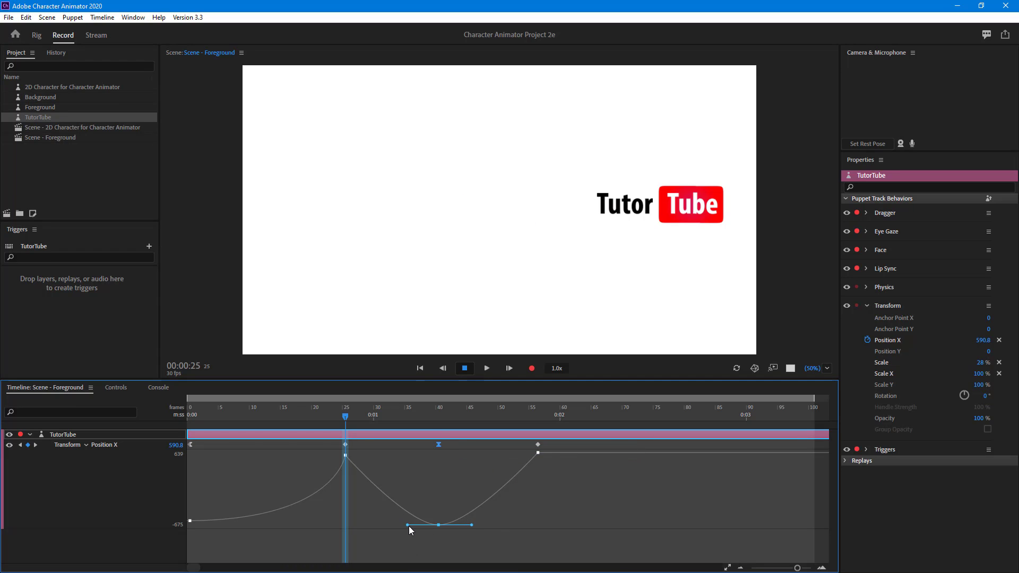
left_click_drag(408, 525, 354, 526)
left_click_drag(471, 525, 530, 525)
Preview the reshaped motion from frame 0, then tilt the frame-40 outgoing handle downward.
key("Home")
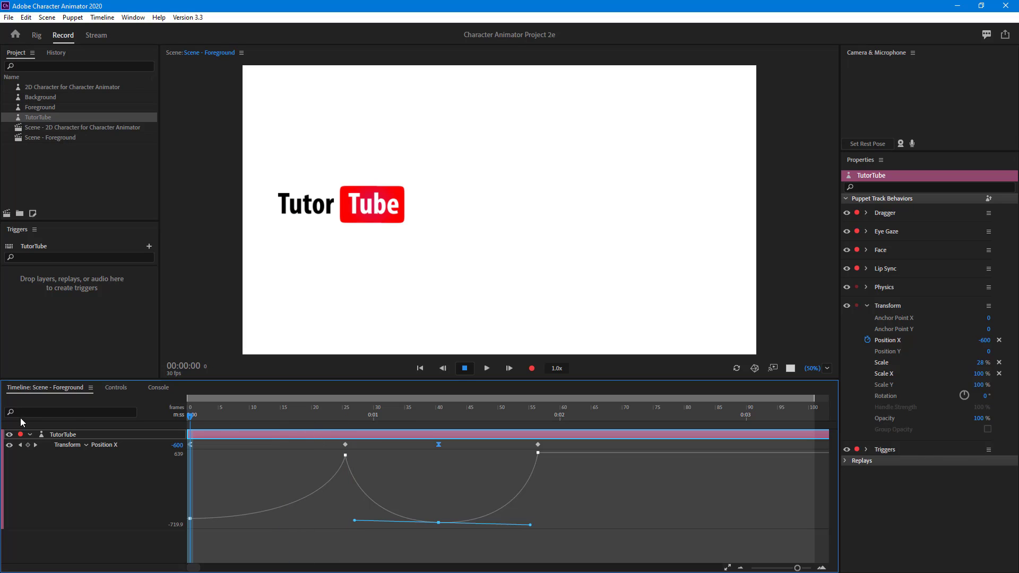
left_click(486, 369)
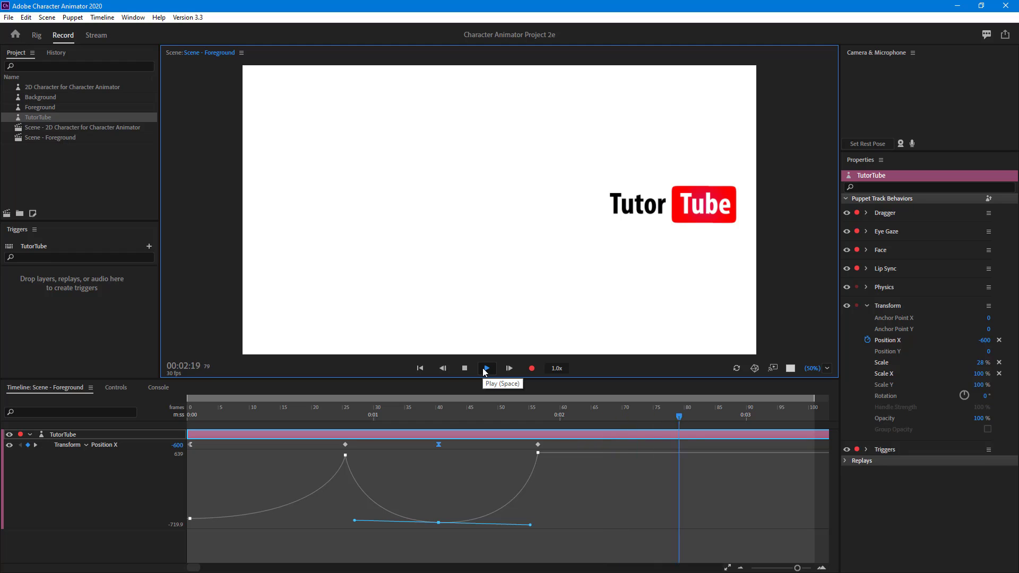
left_click(464, 368)
left_click_drag(521, 411, 190, 413)
left_click_drag(529, 525, 493, 546)
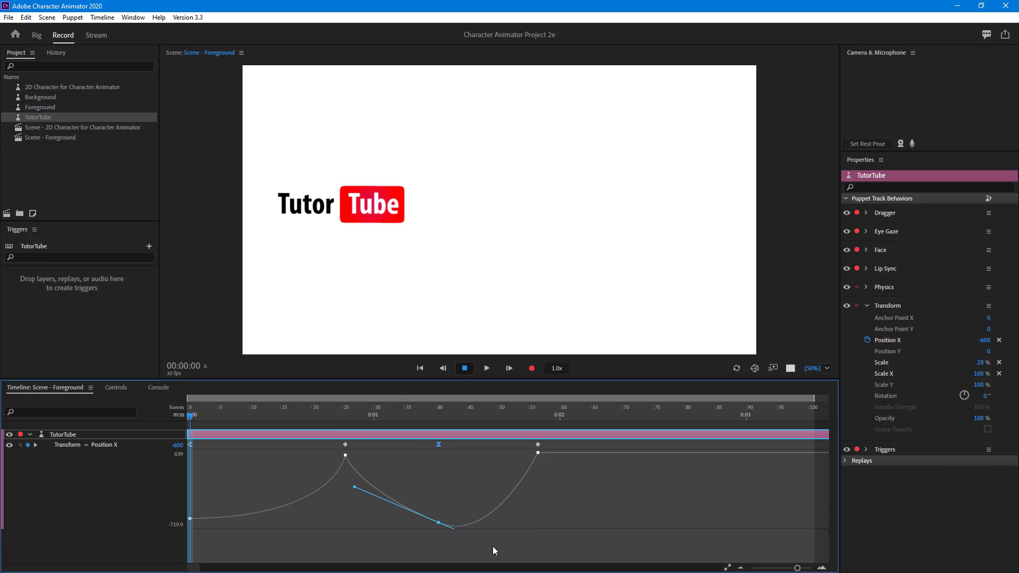
left_click(486, 367)
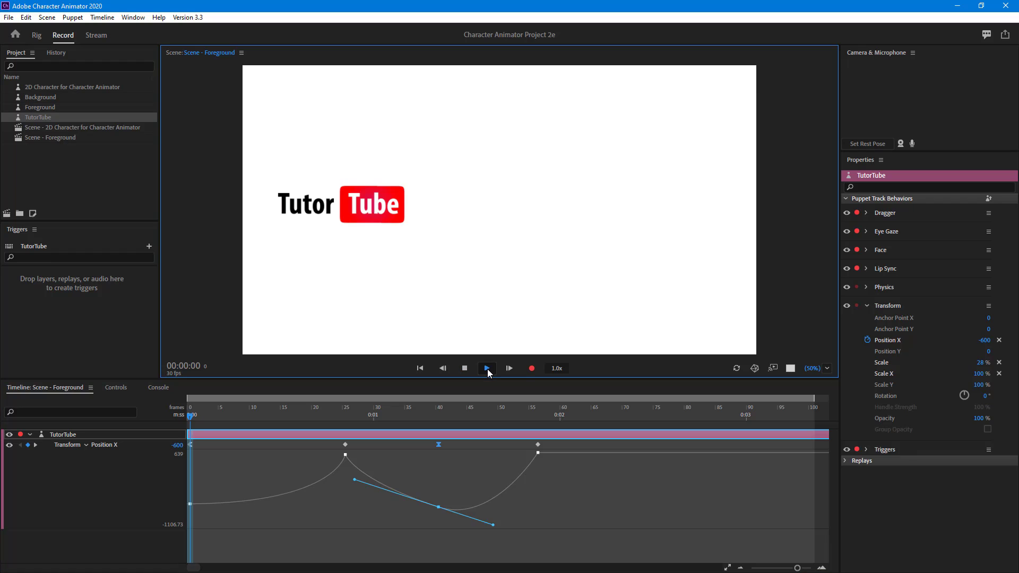
left_click(199, 418)
left_click_drag(207, 409, 449, 511)
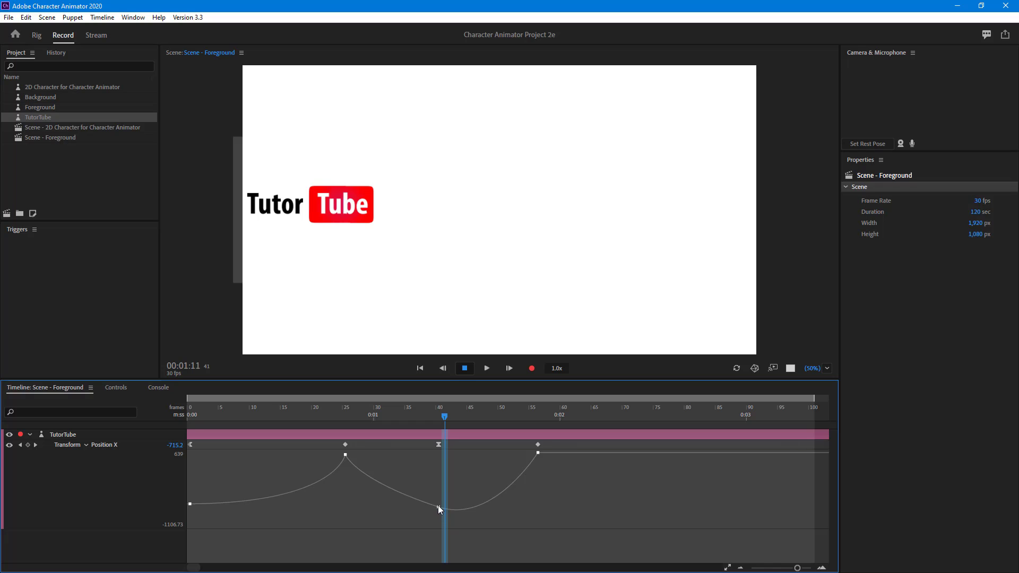
left_click_drag(445, 419, 140, 486)
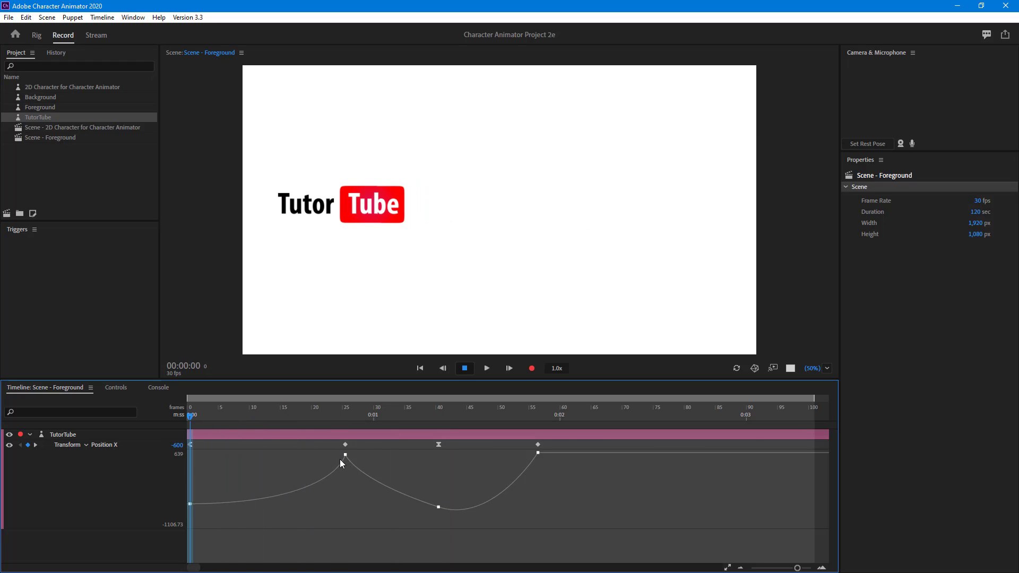
Set the frame-40 and frame-0 Position X keyframes to Linear.
right_click(439, 446)
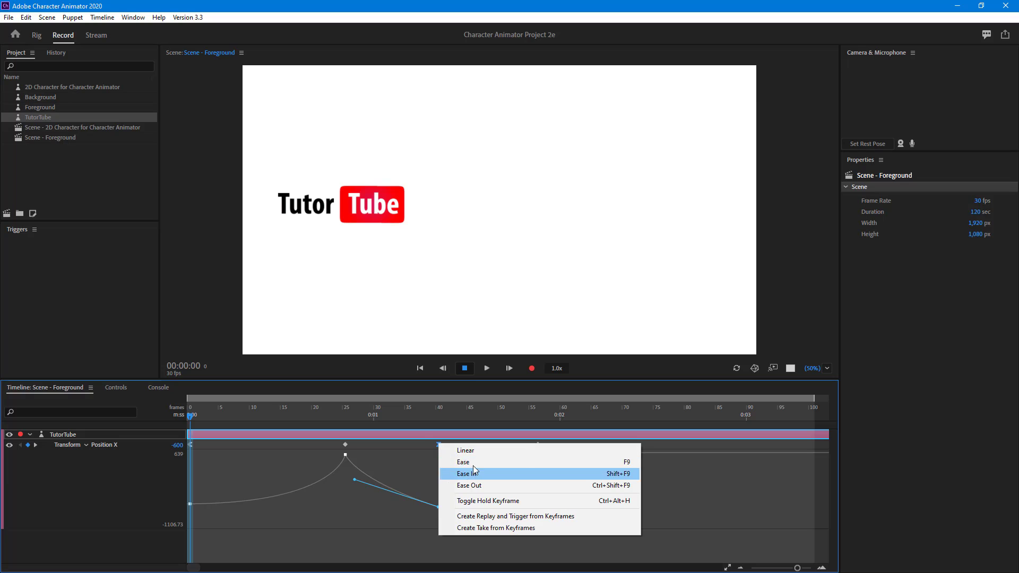
left_click(474, 450)
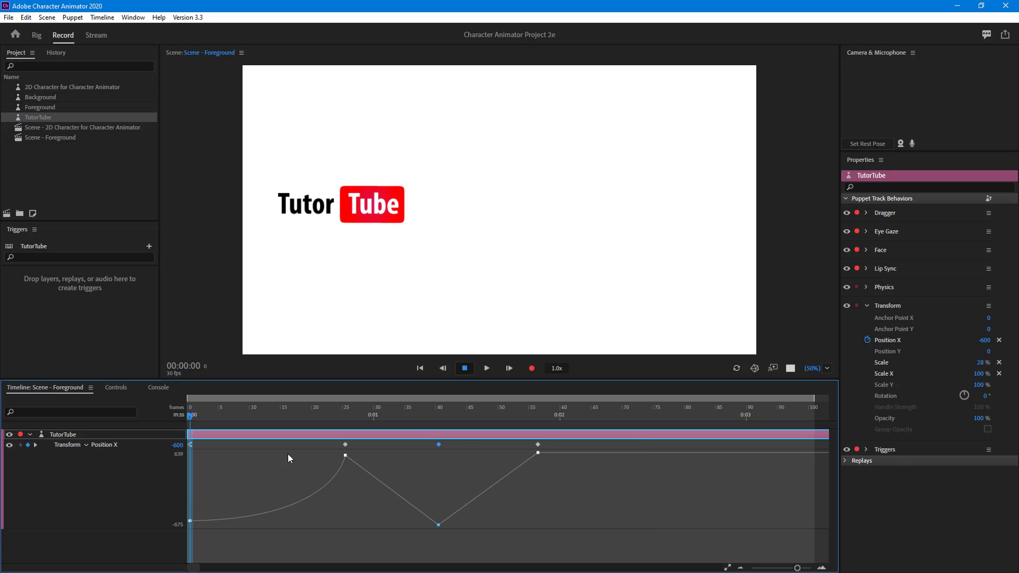
right_click(191, 444)
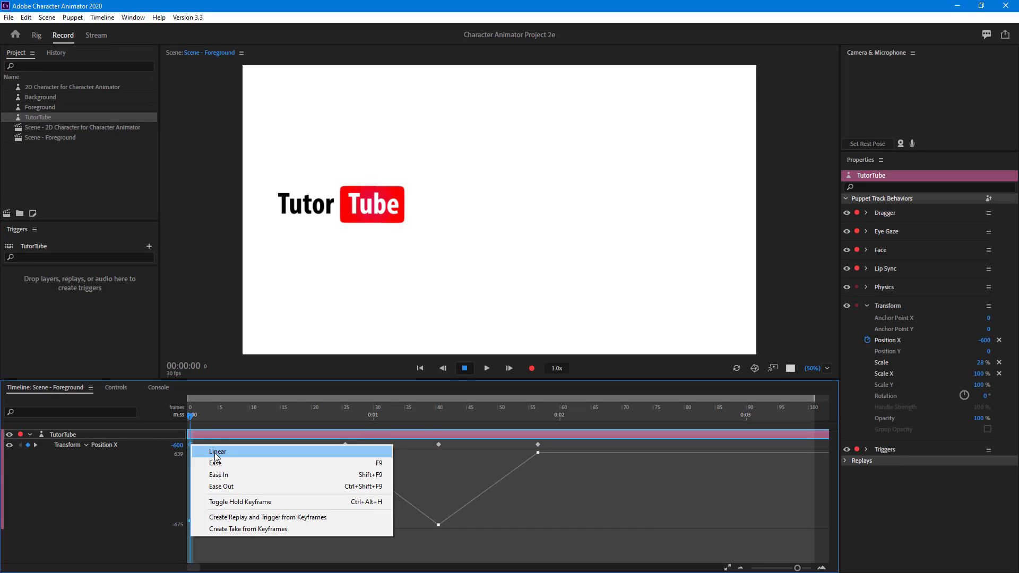
left_click(216, 454)
Give the frame-25 keyframe Ease In and Ease Out, flattening its handles to round the peak.
right_click(346, 445)
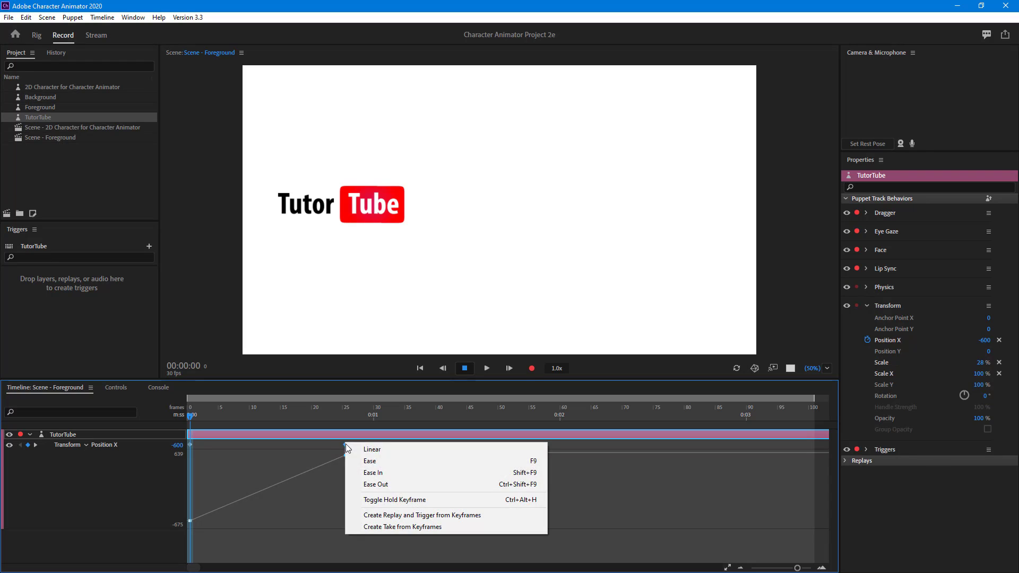
left_click(382, 473)
left_click_drag(294, 454, 303, 507)
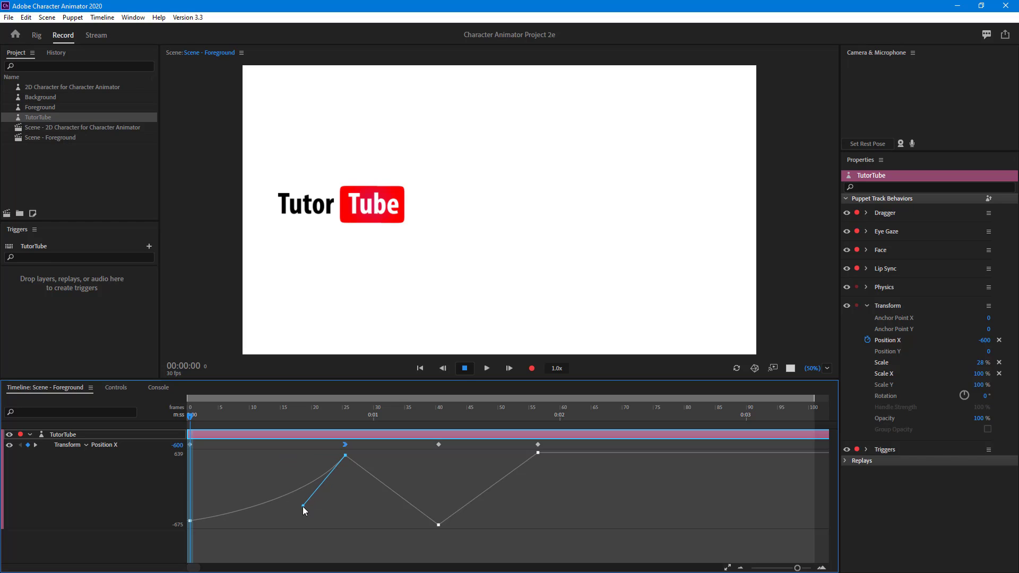
right_click(345, 454)
left_click(386, 498)
left_click_drag(376, 454, 398, 455)
Ease the frame-40 keyframe and stretch its right handle toward frame 55.
right_click(438, 524)
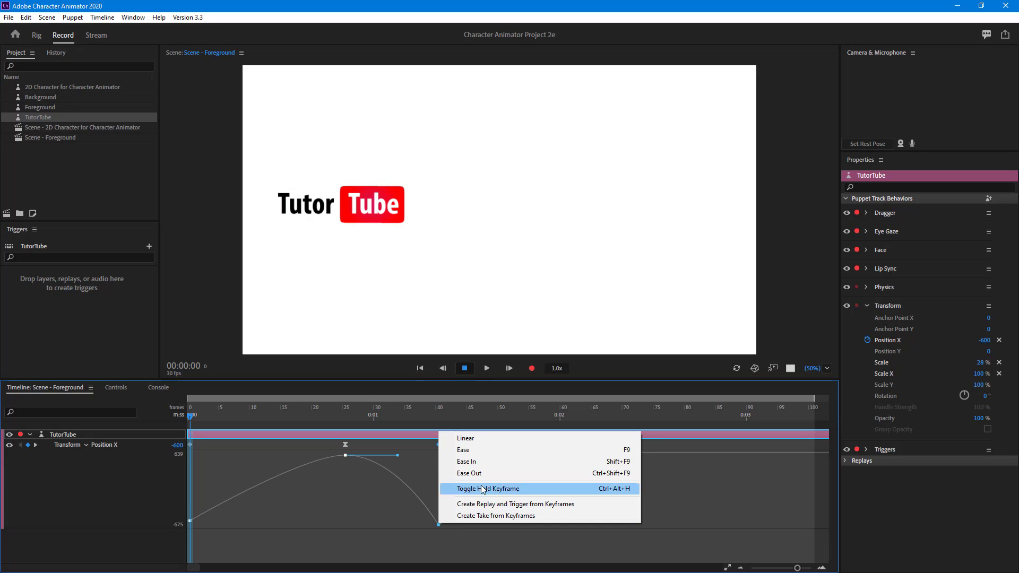
left_click(463, 450)
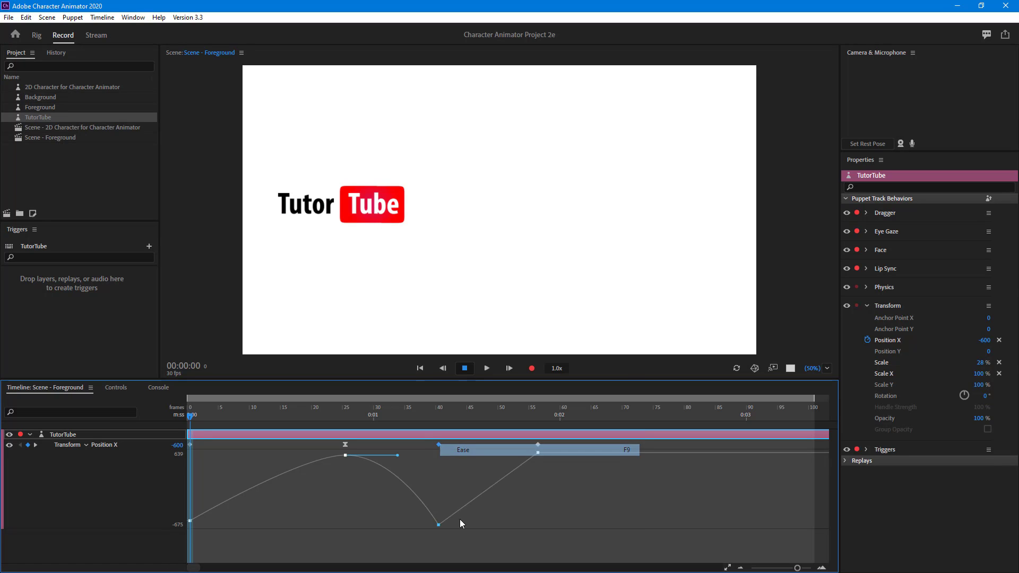
left_click_drag(472, 526, 514, 524)
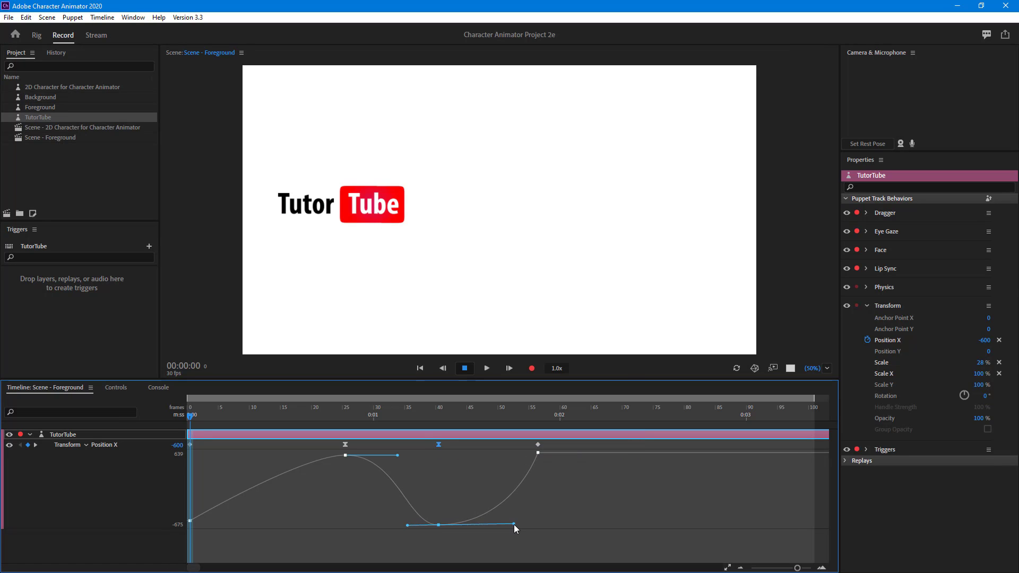
left_click(499, 522)
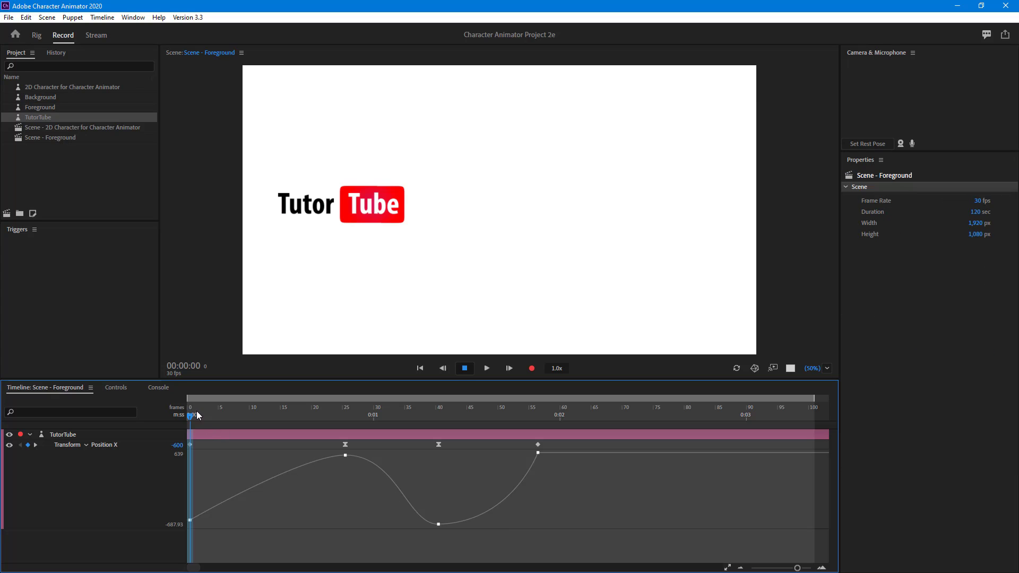
Preview, then give the final keyframe an Ease In with a longer leftward handle.
left_click(487, 368)
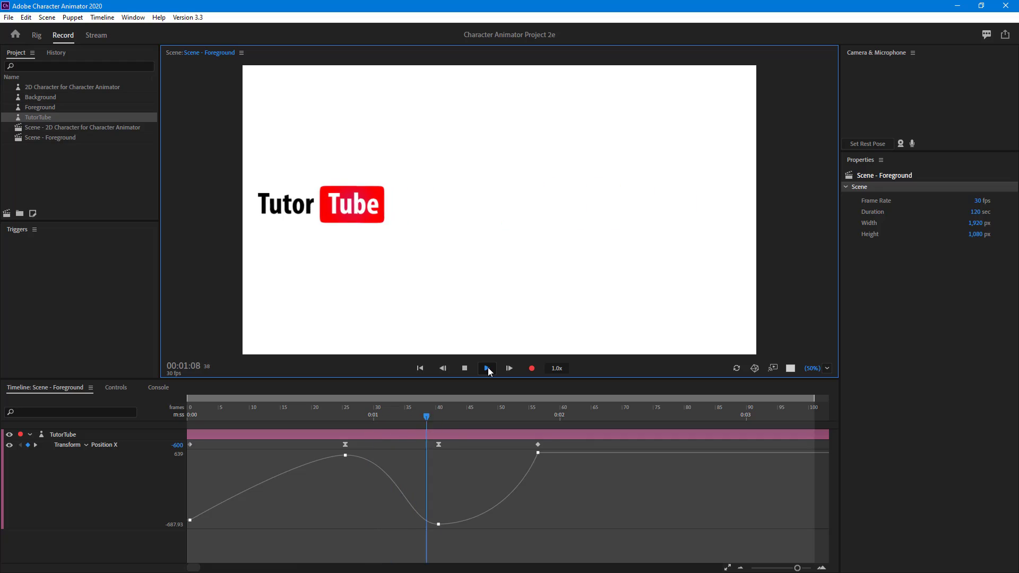
key("space")
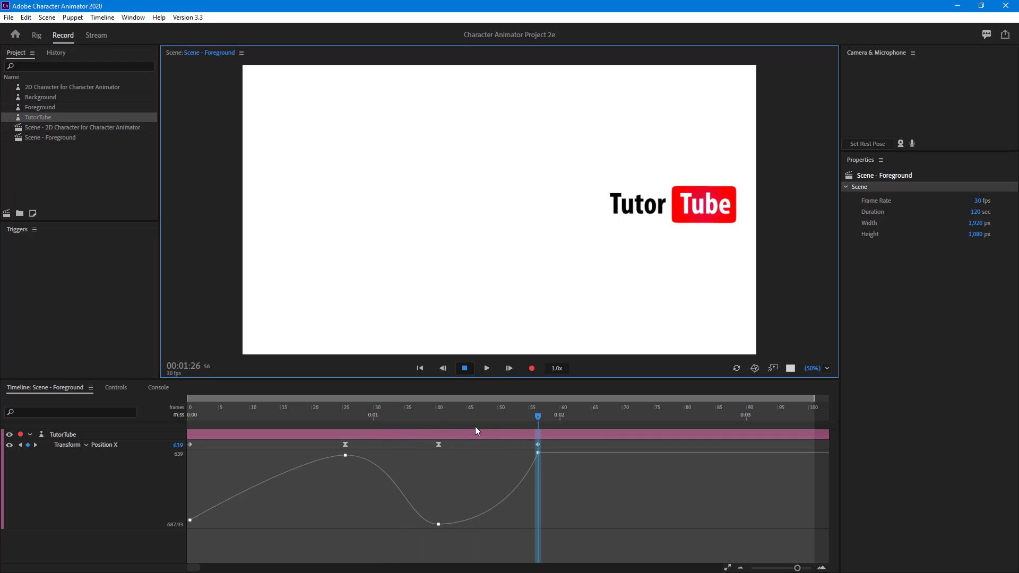
right_click(539, 452)
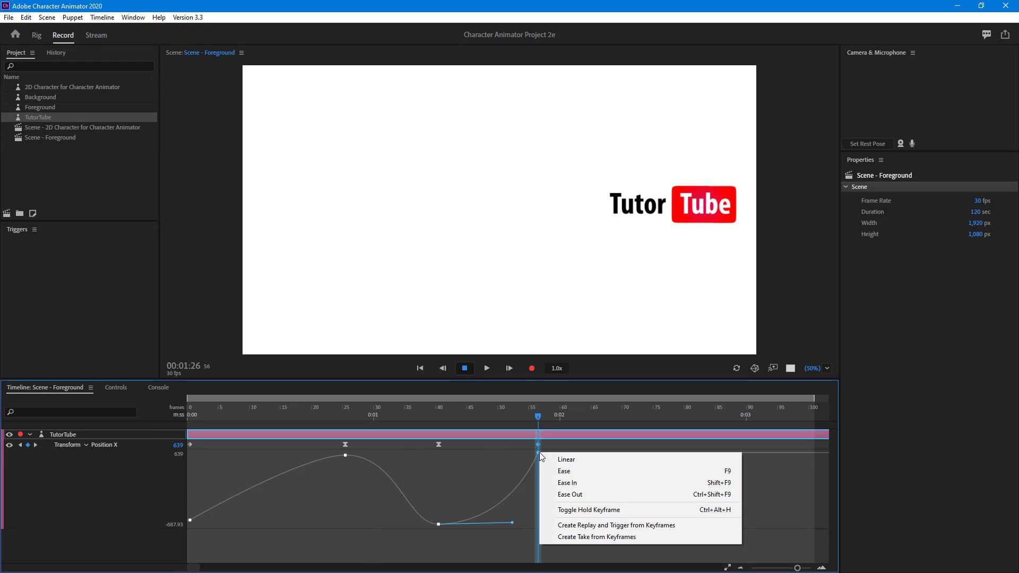
left_click(578, 482)
left_click_drag(504, 453, 466, 453)
Give the first keyframe an Ease Out with its handle angled downward.
right_click(190, 519)
left_click(250, 469)
left_click_drag(242, 520, 220, 533)
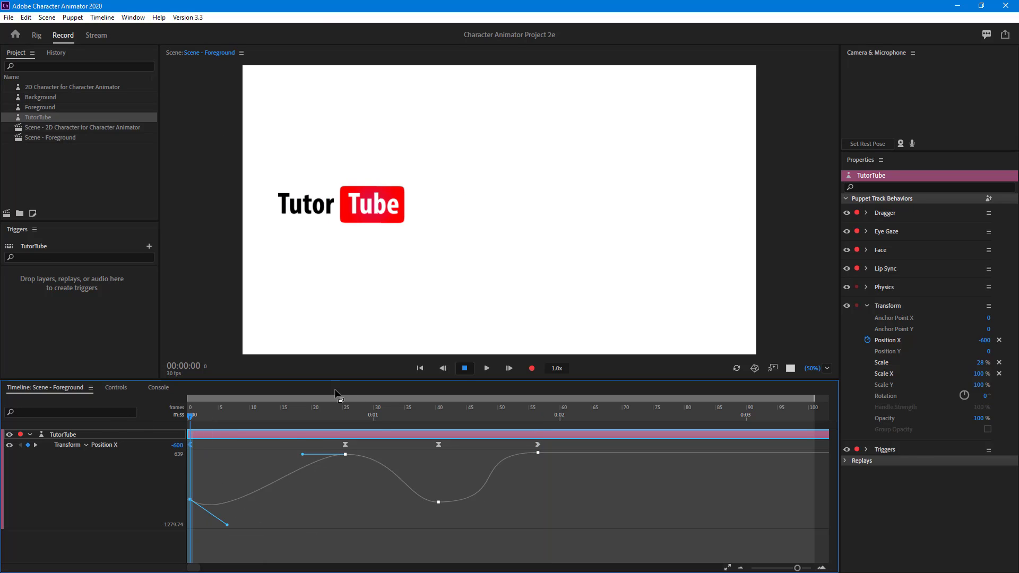
Pull the first keyframe's handle further down-right and scrub to check the logo's motion.
left_click(486, 368)
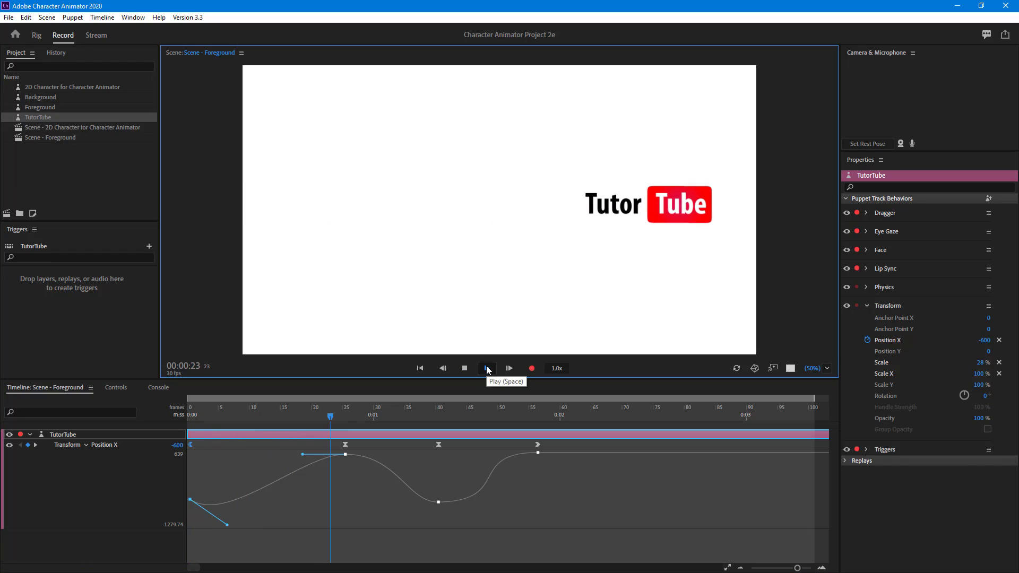
left_click(464, 368)
left_click_drag(228, 526, 271, 547)
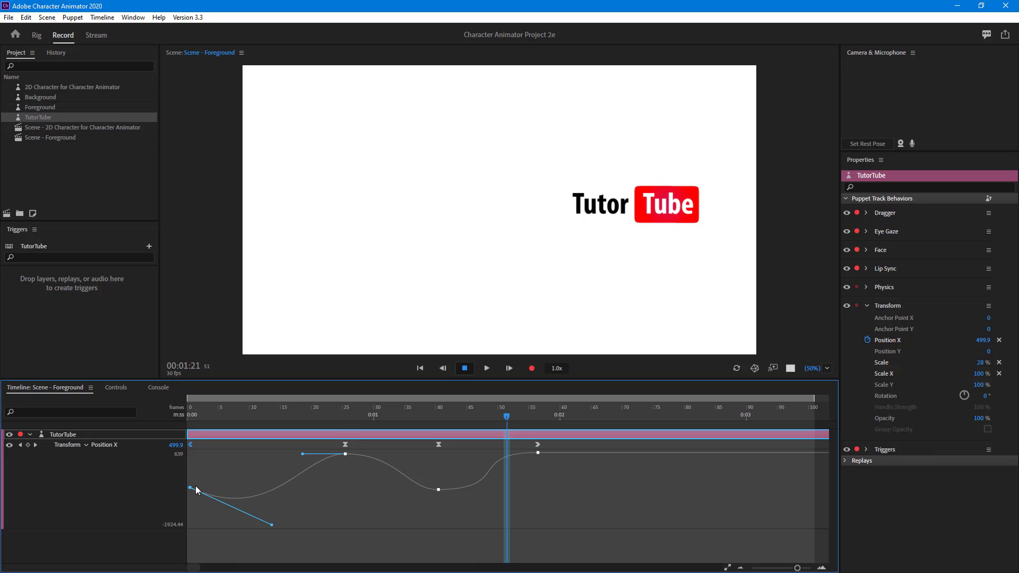
key("Home")
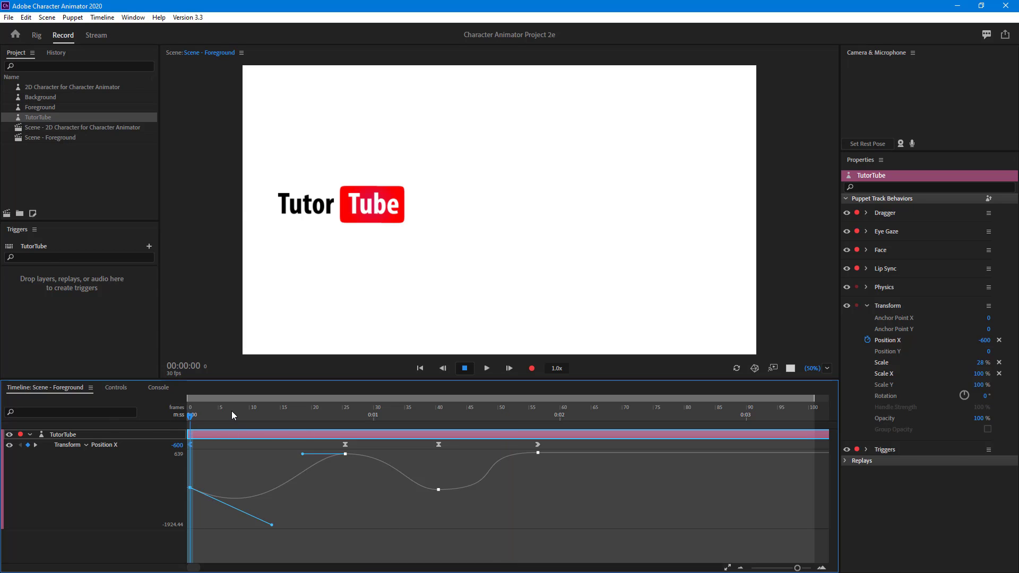
left_click_drag(190, 419, 543, 455)
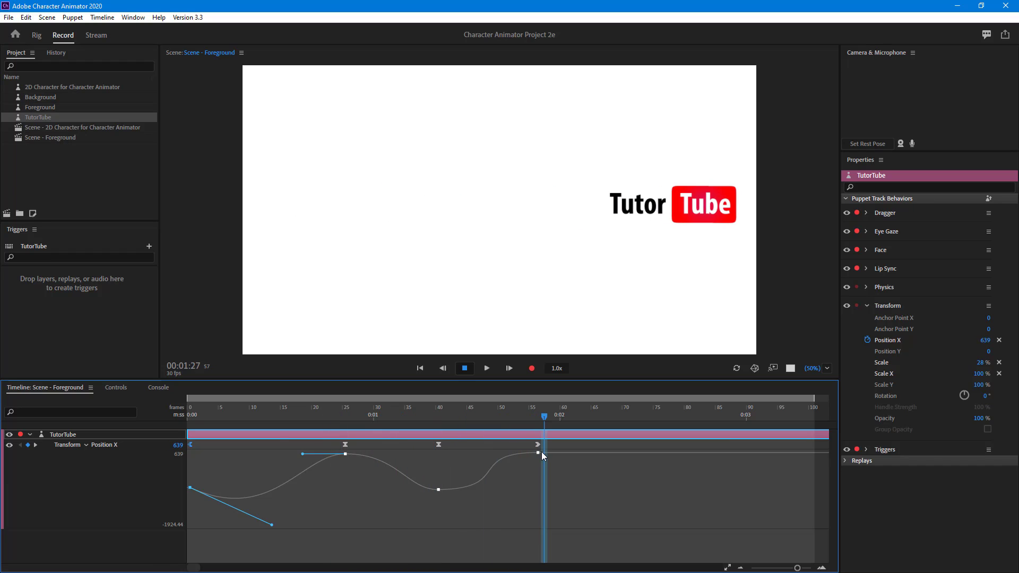
key("Home")
Lengthen the first keyframe's handle even more and replay from frame 0.
left_click(487, 368)
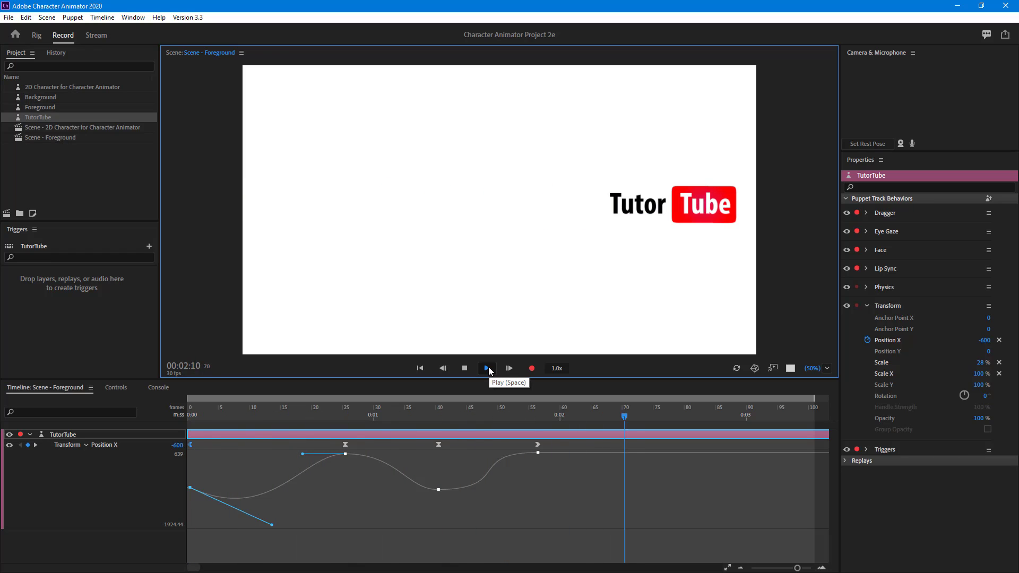
left_click(487, 369)
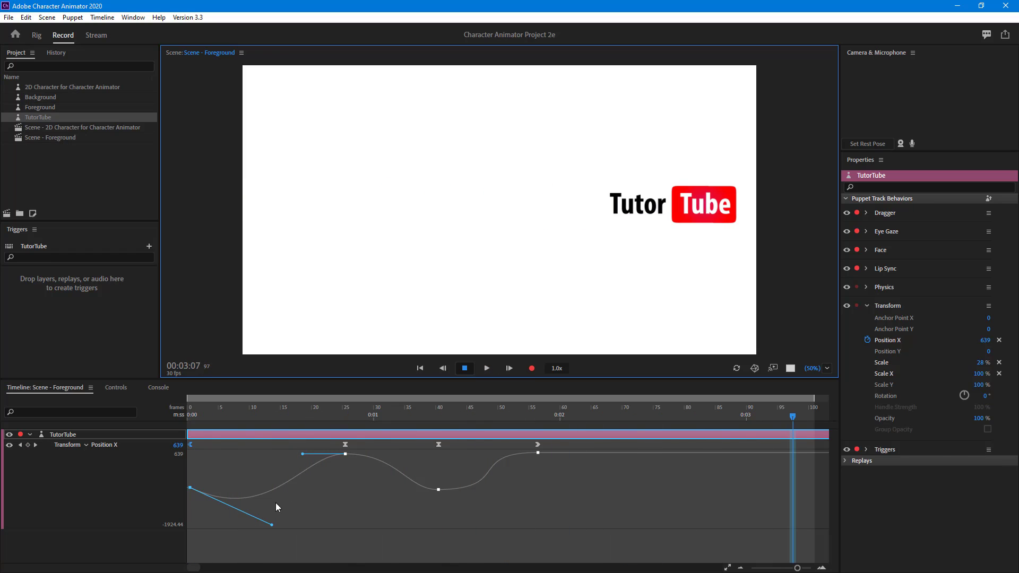
left_click_drag(271, 527, 299, 528)
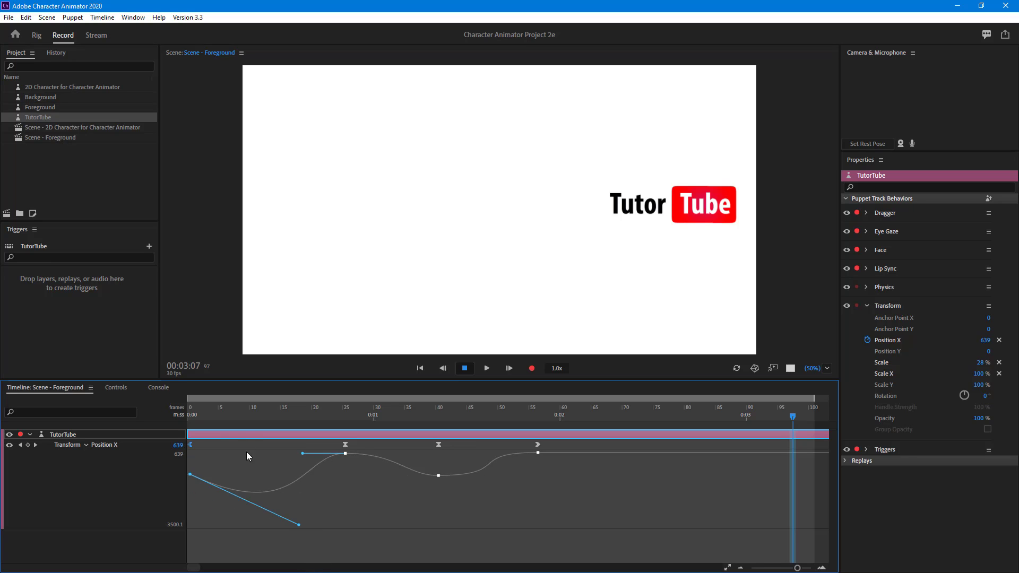
key("Home")
left_click(487, 368)
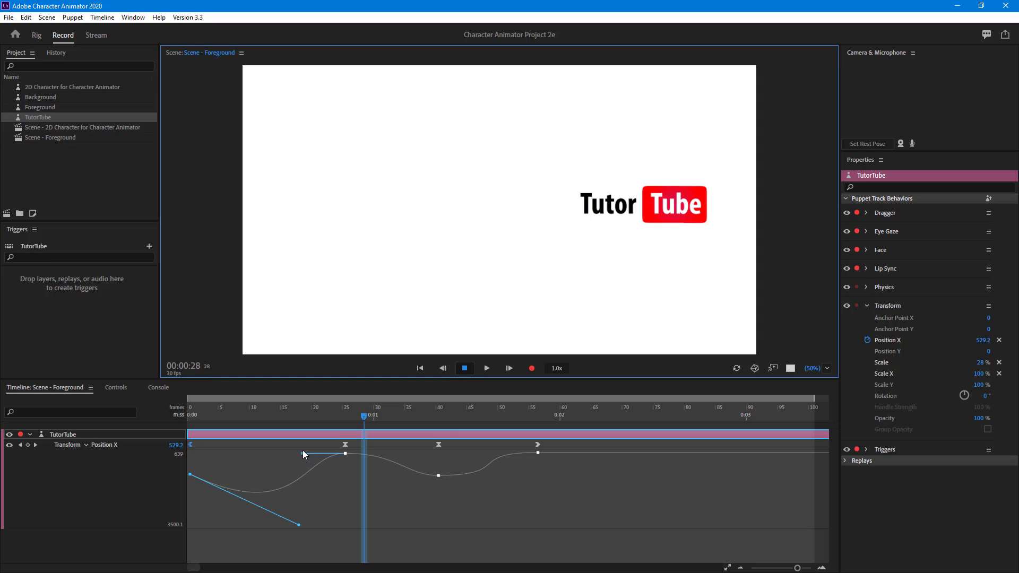
Drag the low Position X keyframe earlier to about frame 35.
left_click(334, 496)
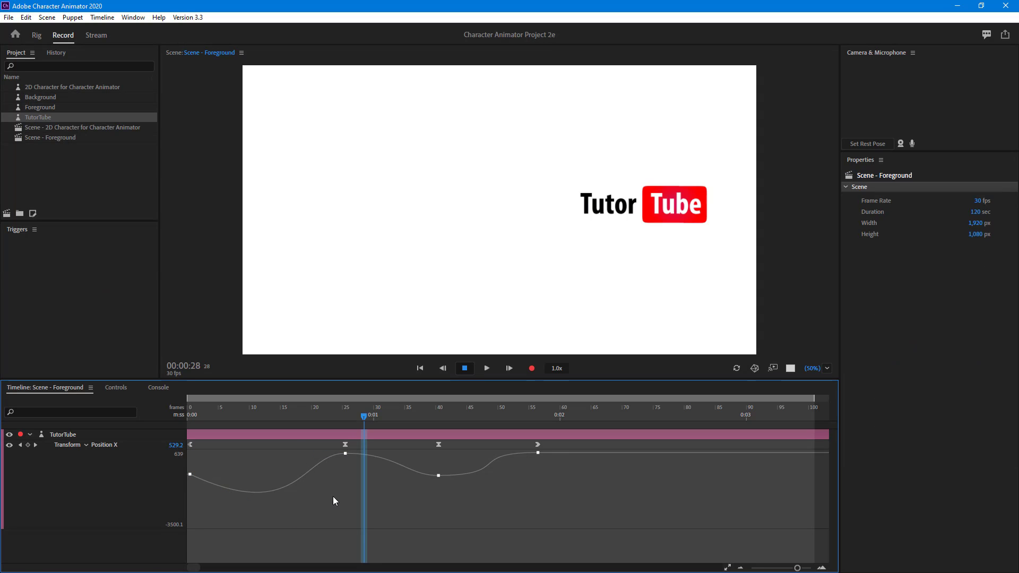
left_click(538, 454)
mouse_move(440, 443)
left_mouse_down()
mouse_move(398, 452)
mouse_move(407, 502)
left_mouse_up()
Reshape the first keyframe's curve handle for a gentler opening and replay from frame 0.
left_click_drag(363, 417, 191, 417)
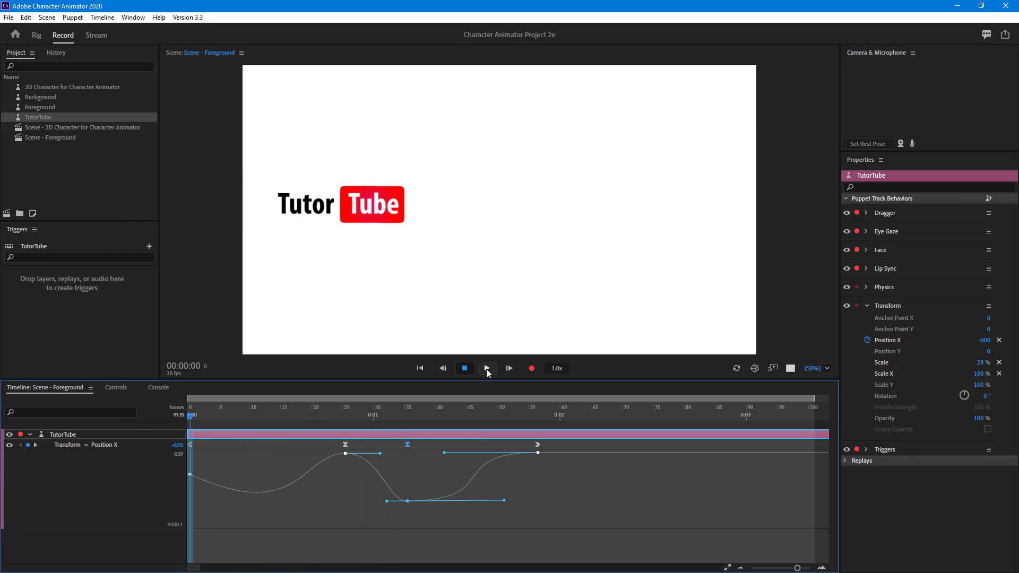
left_click(486, 368)
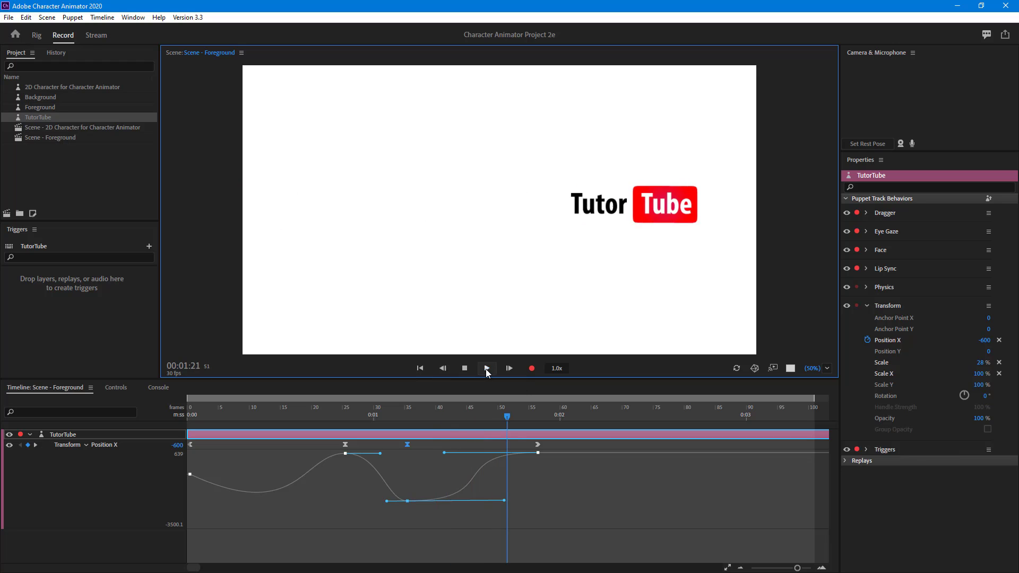
left_click(485, 369)
left_click_drag(190, 473, 301, 489)
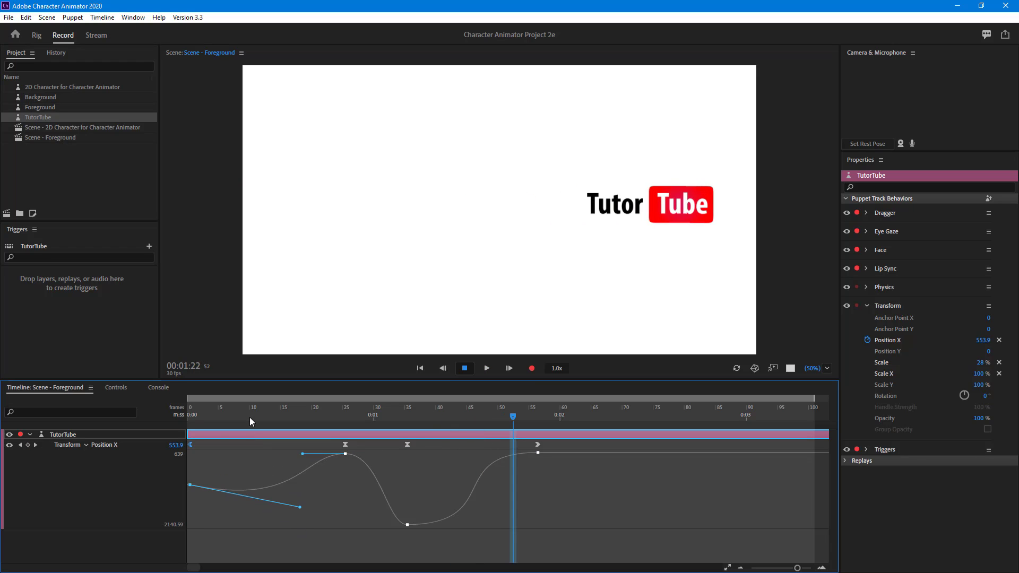
left_click_drag(249, 417, 142, 400)
left_click(487, 368)
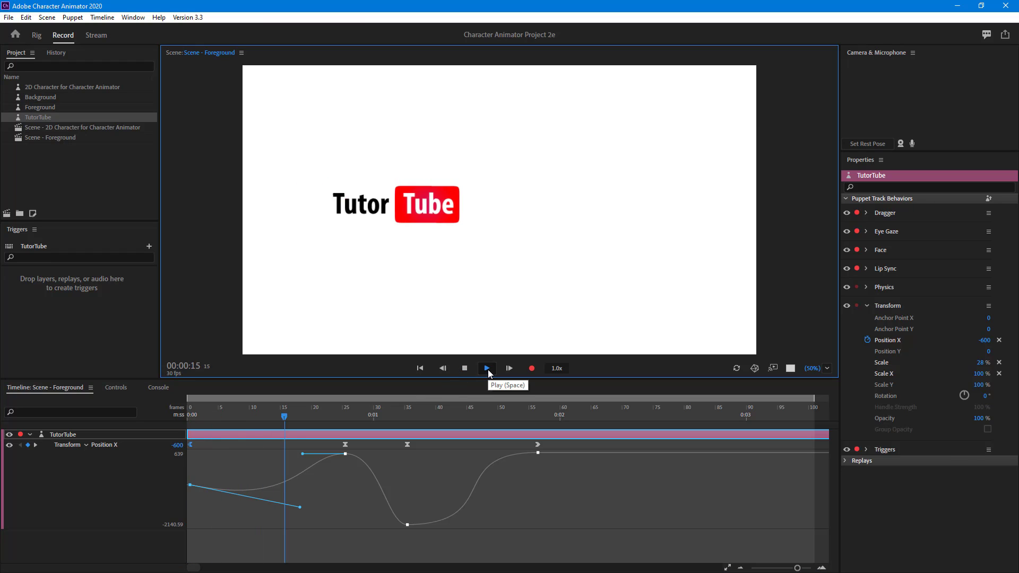
left_click(488, 369)
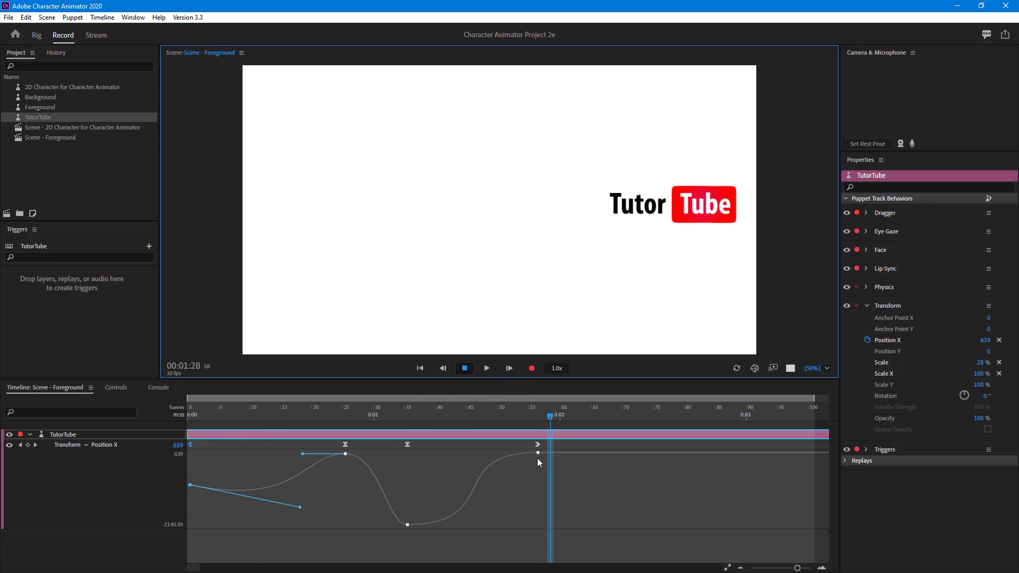
Raise the frame-35 keyframe, extend its right handle toward frame 55, and preview.
left_click_drag(406, 524, 409, 488)
left_click_drag(502, 489, 561, 507)
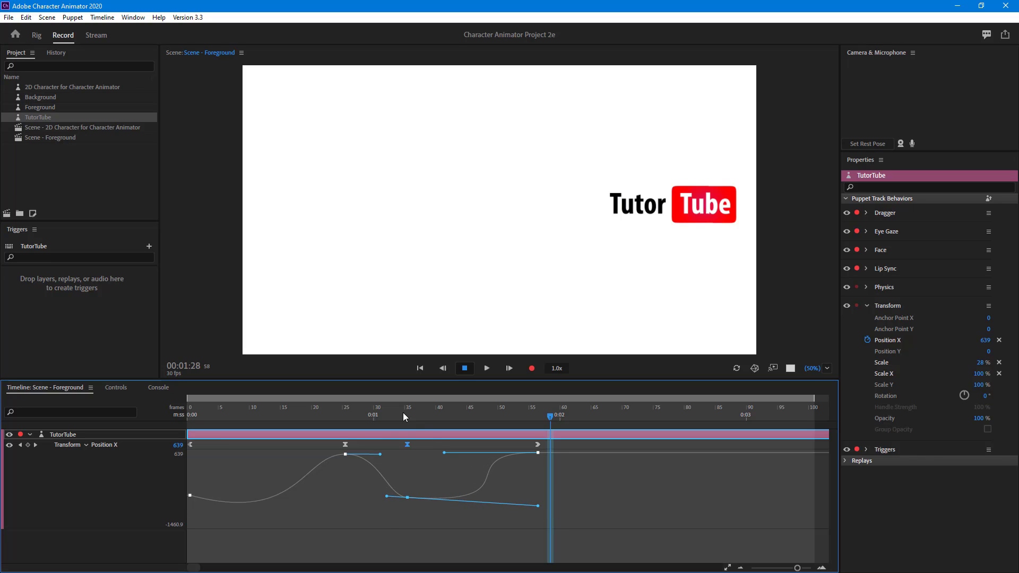
left_click(378, 415)
left_click(487, 367)
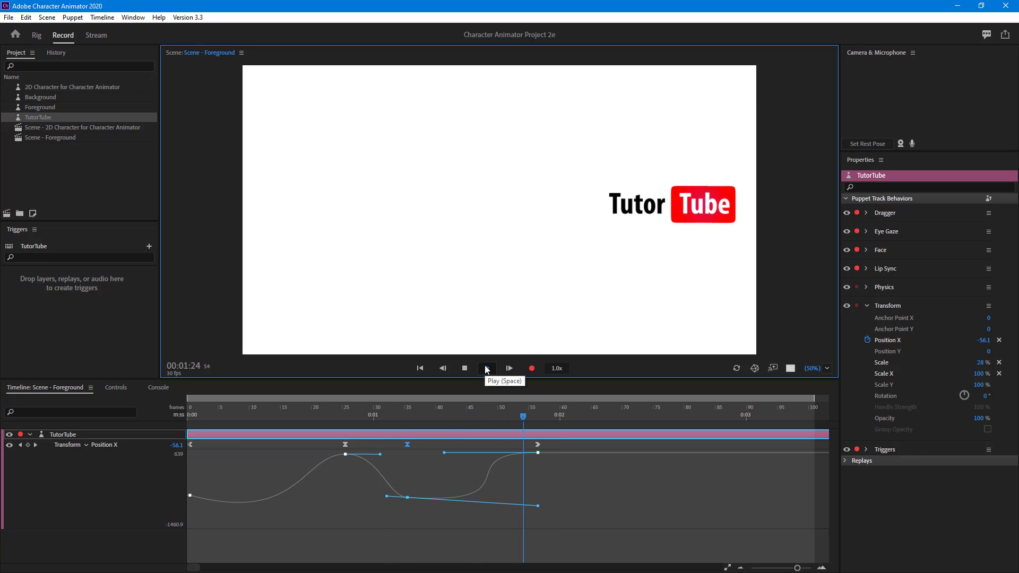